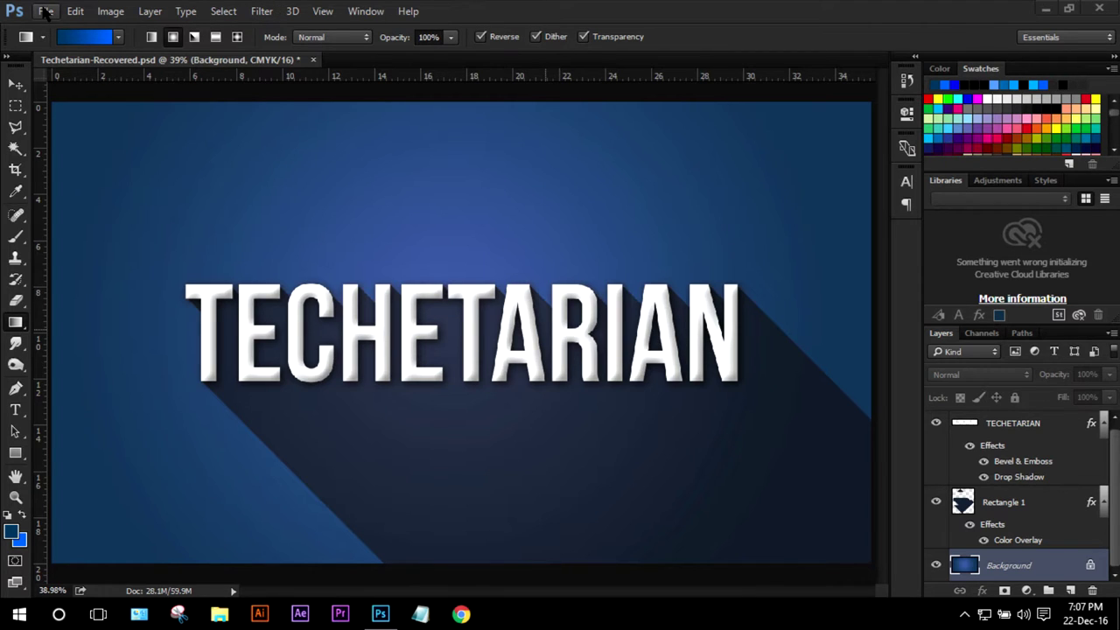
Create Untitled-1 at width 1920, height 1080 px, resolution 300, CMYK 16 bit, white background.
left_click(45, 11)
left_click(45, 32)
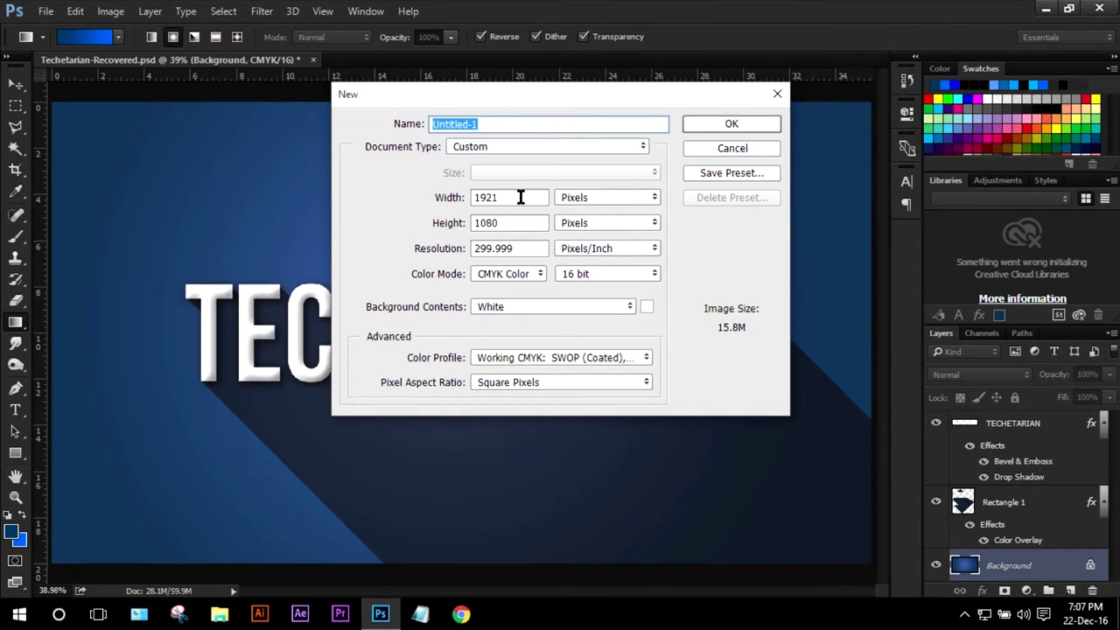
mouse_move(519, 197)
left_mouse_down()
mouse_move(466, 197)
mouse_move(503, 197)
left_mouse_up()
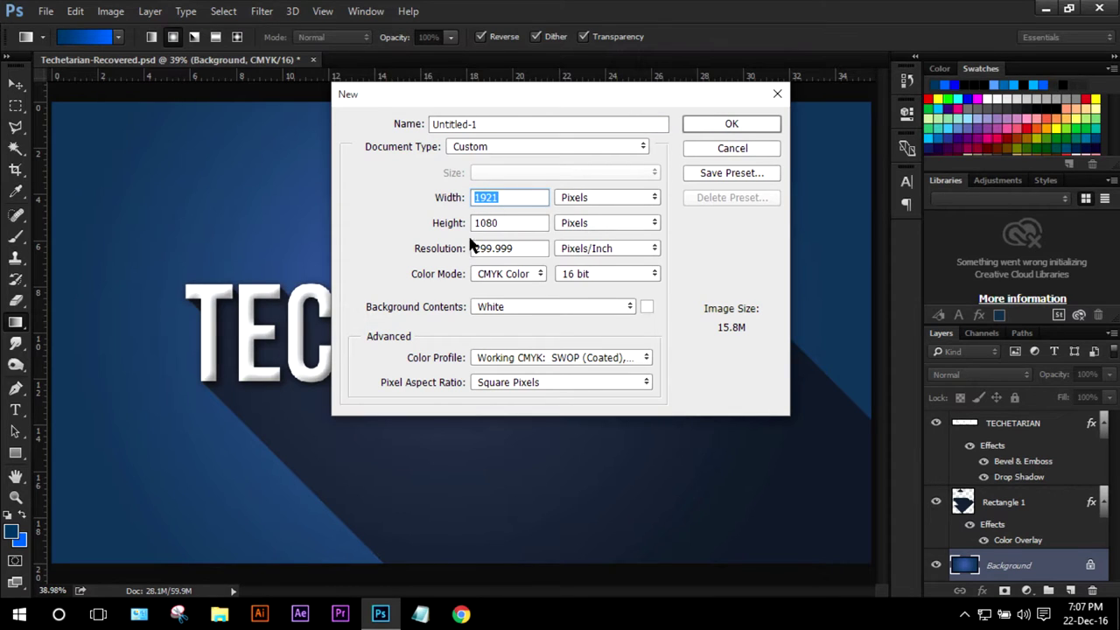
left_click(534, 198)
key("BackSpace")
type("0")
double_click(492, 251)
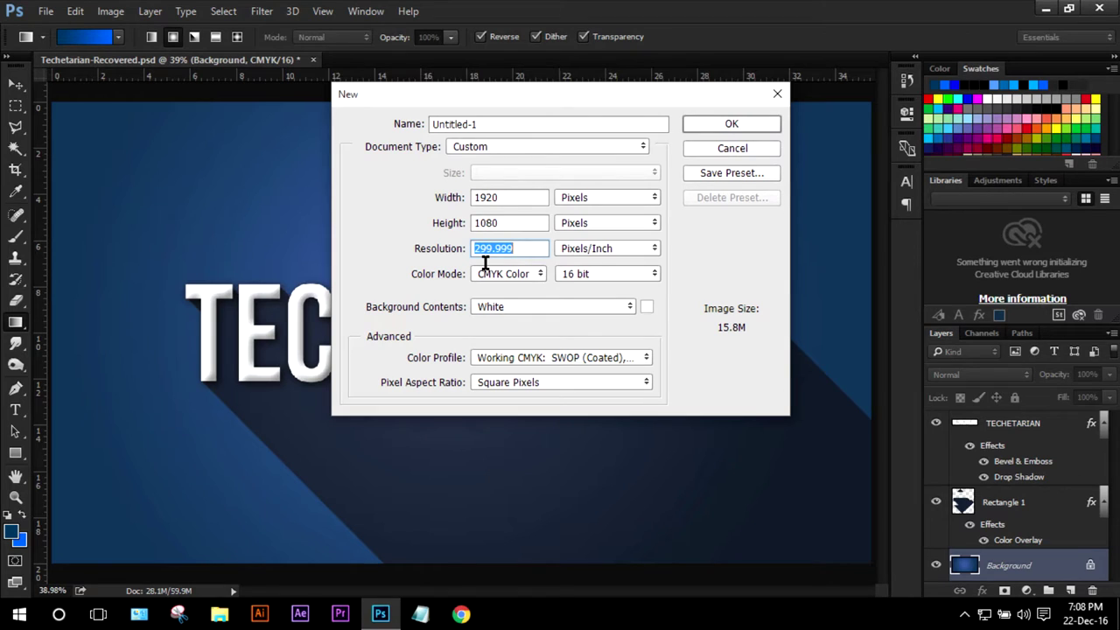
type("300")
left_click(496, 316)
left_click(496, 317)
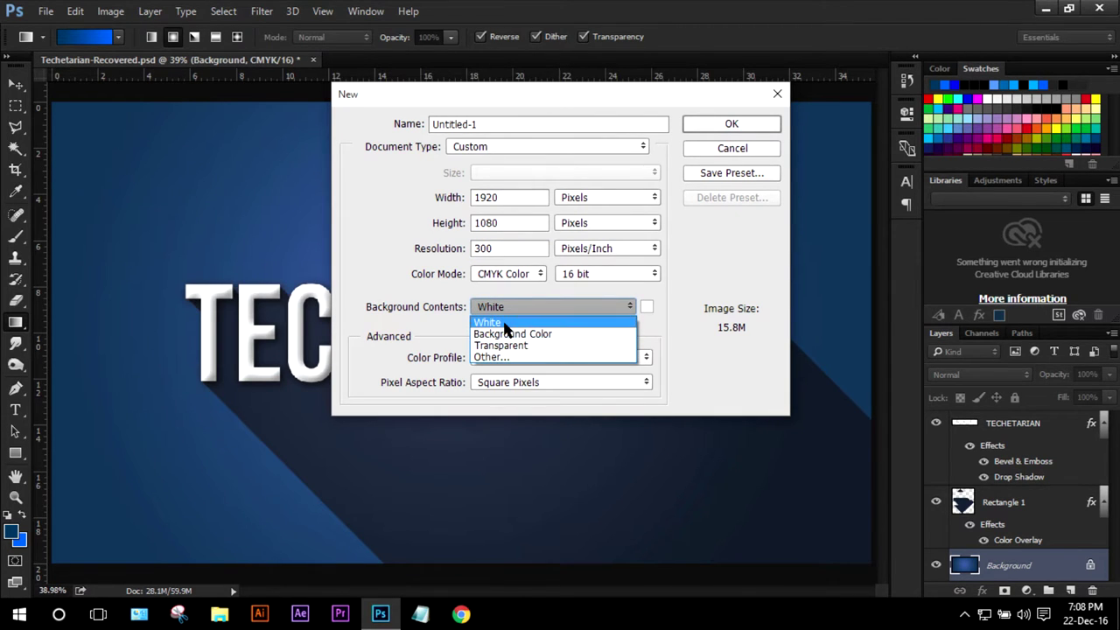
left_click(504, 324)
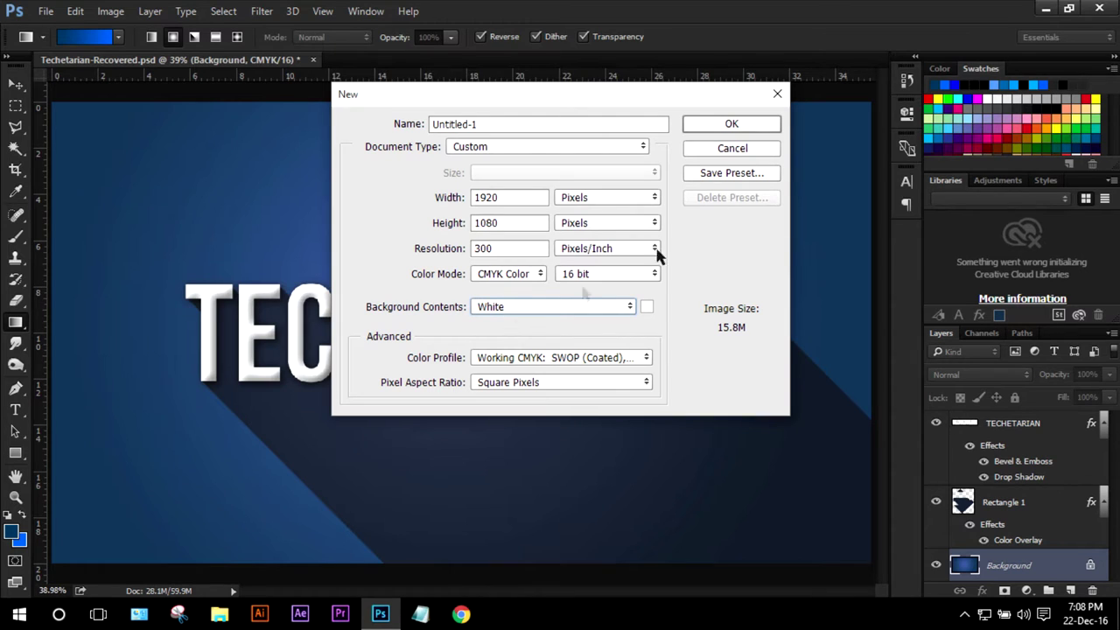
left_click(721, 127)
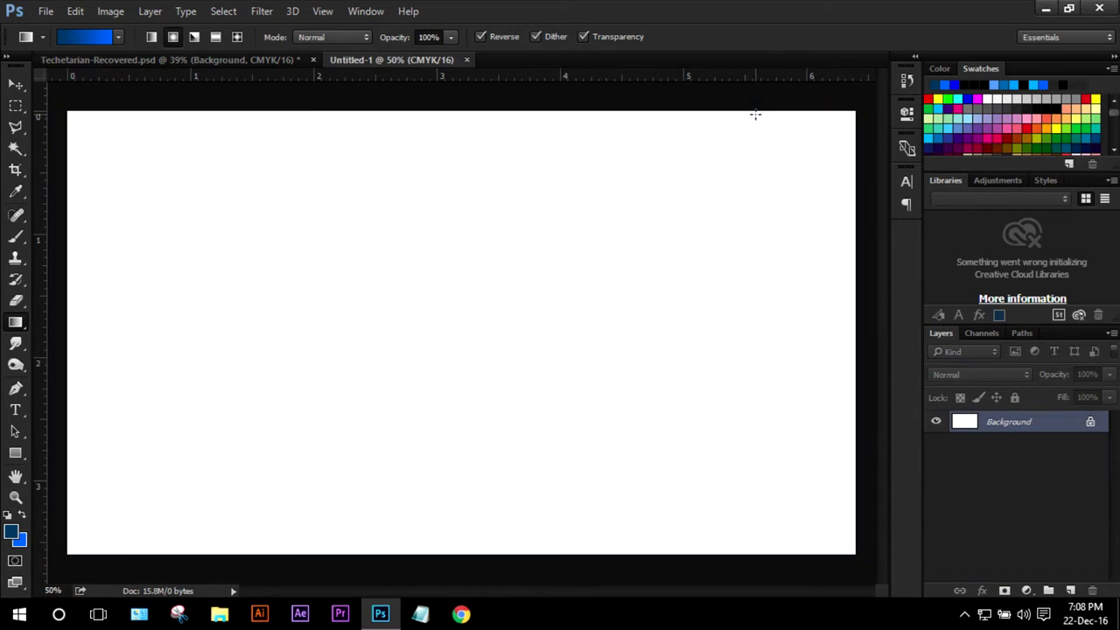
Hide the Rectangle 1 and TECHETARIAN layers in Techetarian-Recovered, then go back to Untitled-1.
key("ctrl+minus")
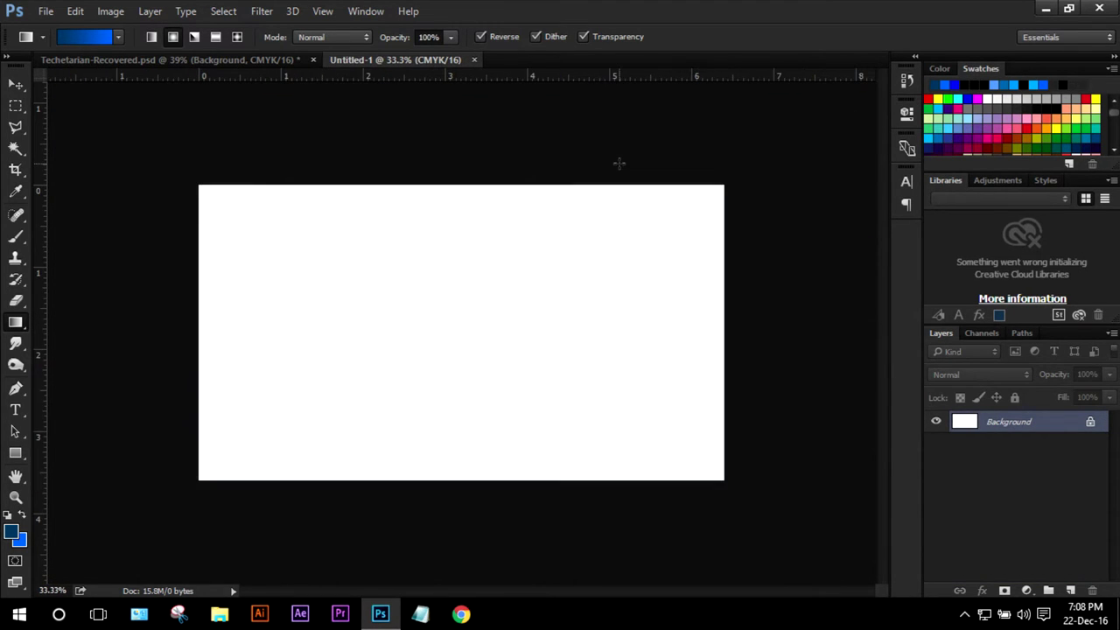
key("ctrl+0")
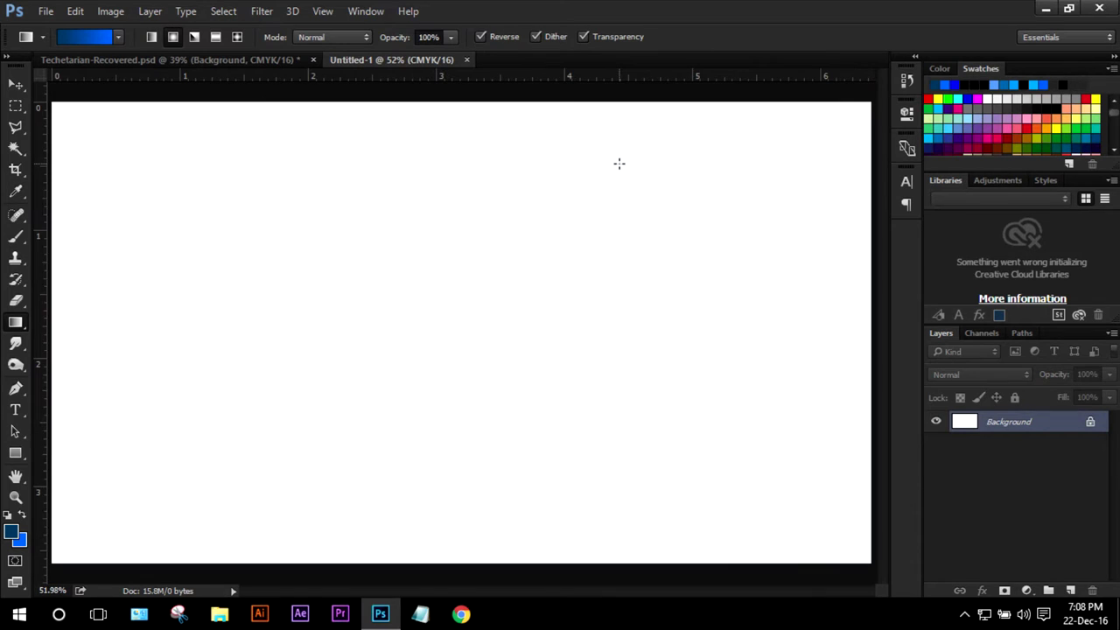
left_click(114, 60)
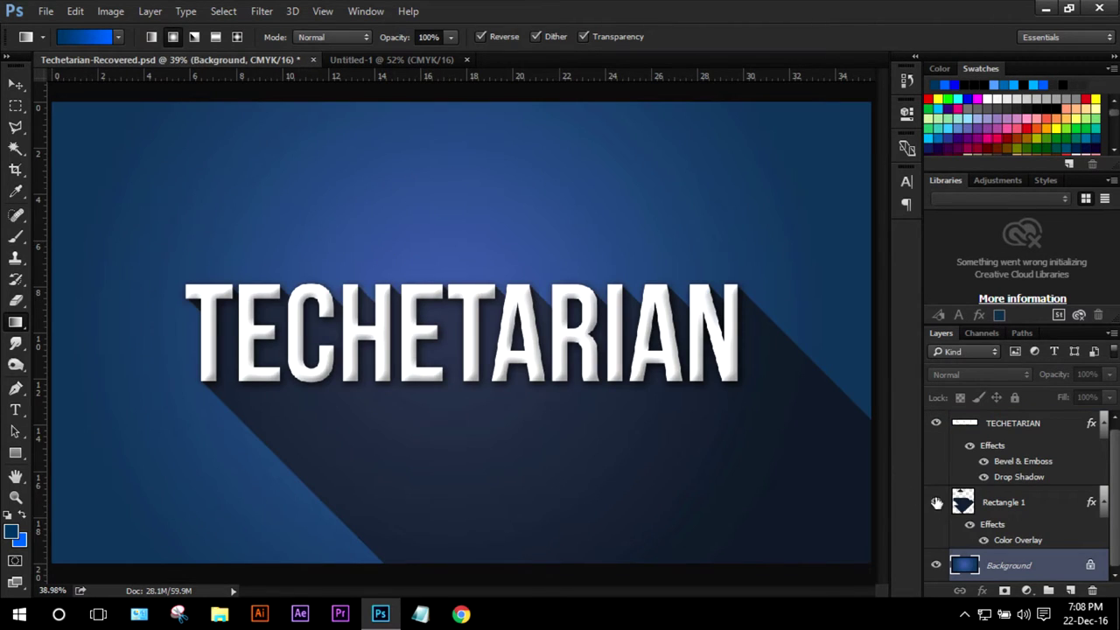
left_click(936, 502)
left_click(935, 422)
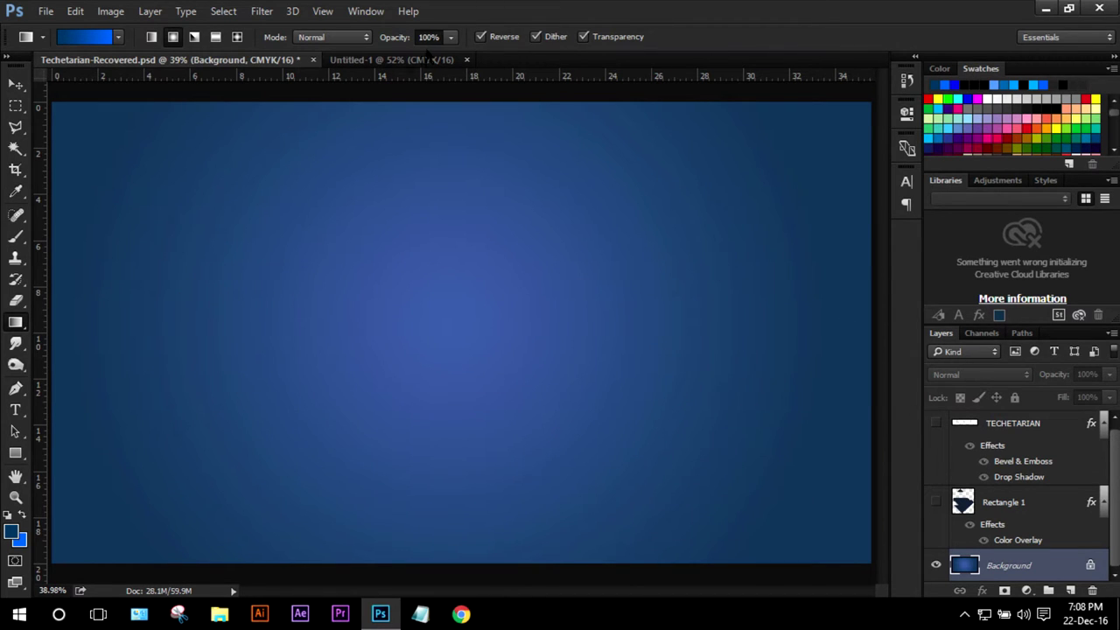
left_click(391, 60)
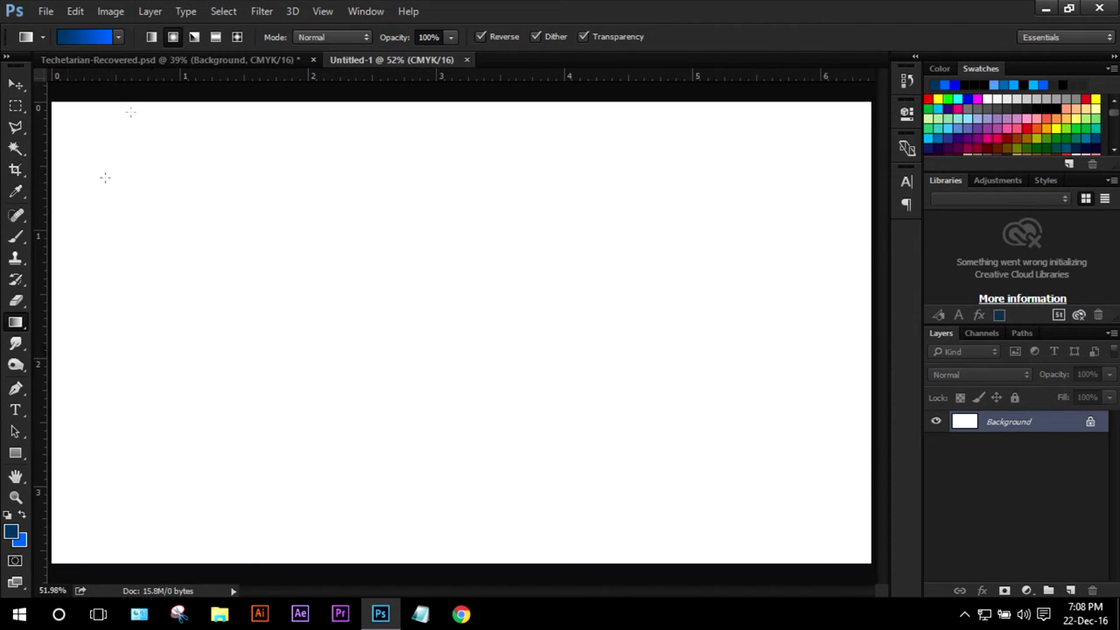
Set the foreground colour to dark blue.
left_click(11, 531)
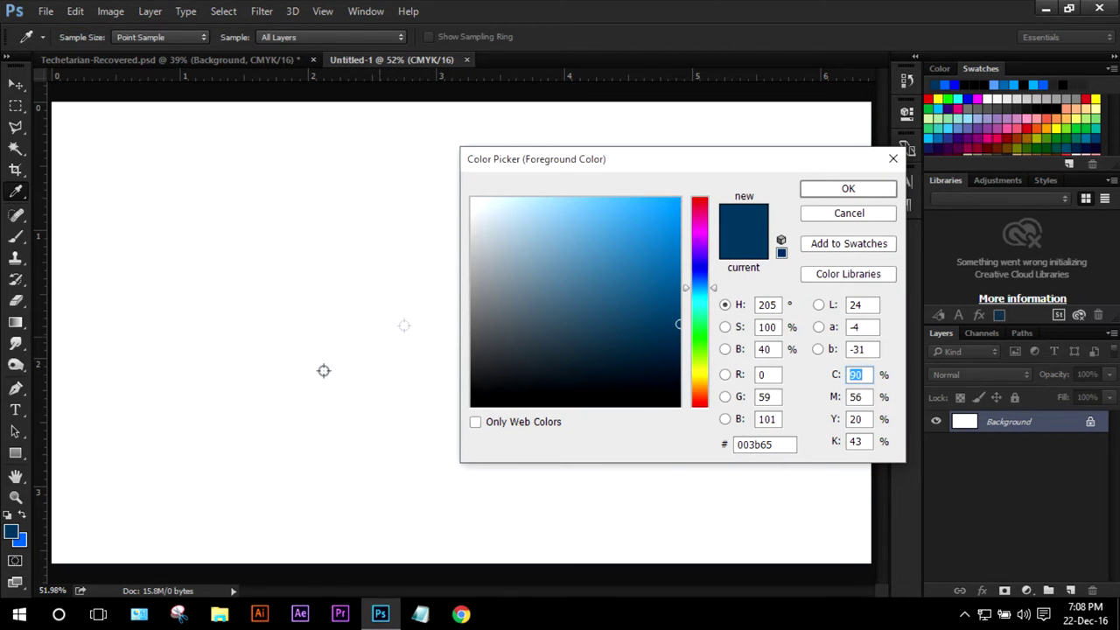
left_click(840, 189)
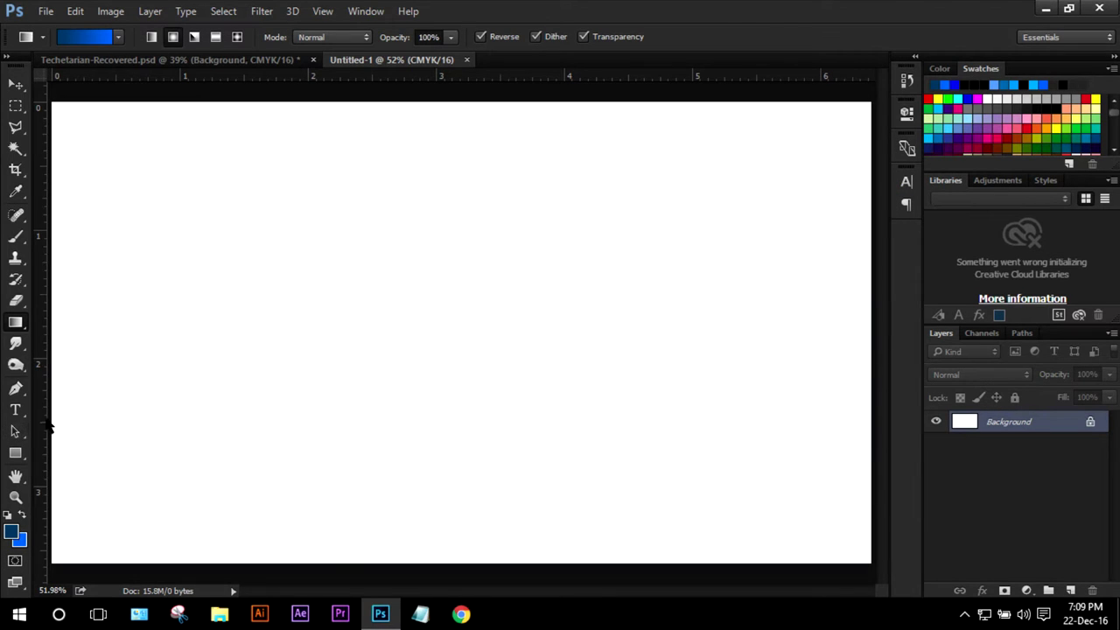
scroll(60, 359, "down", 2)
scroll(414, 390, "up", 1)
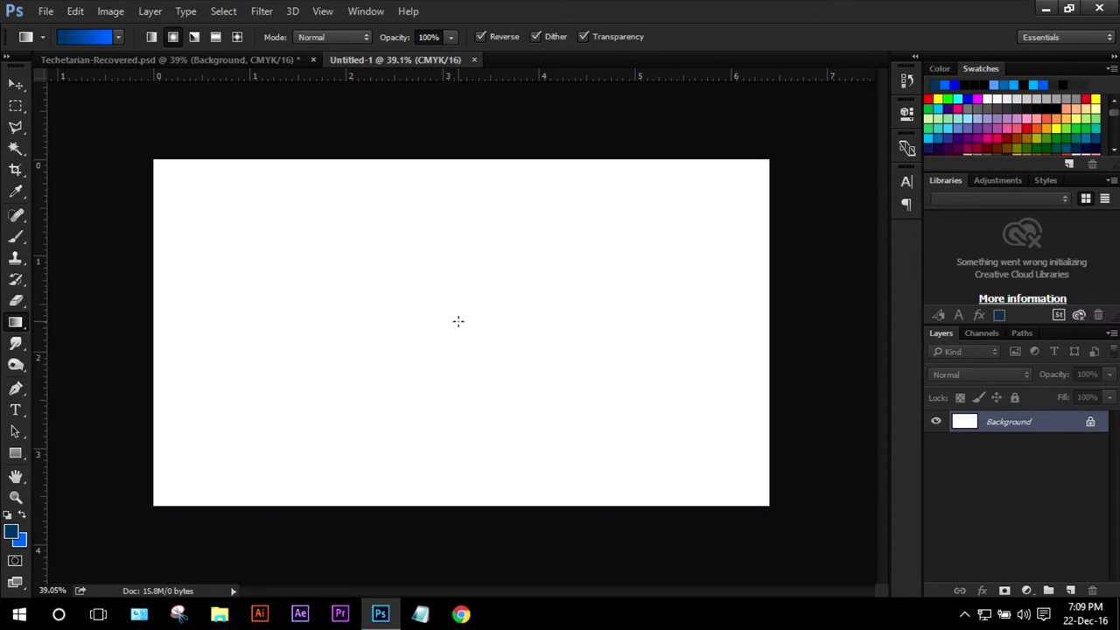
scroll(458, 322, "down", 2)
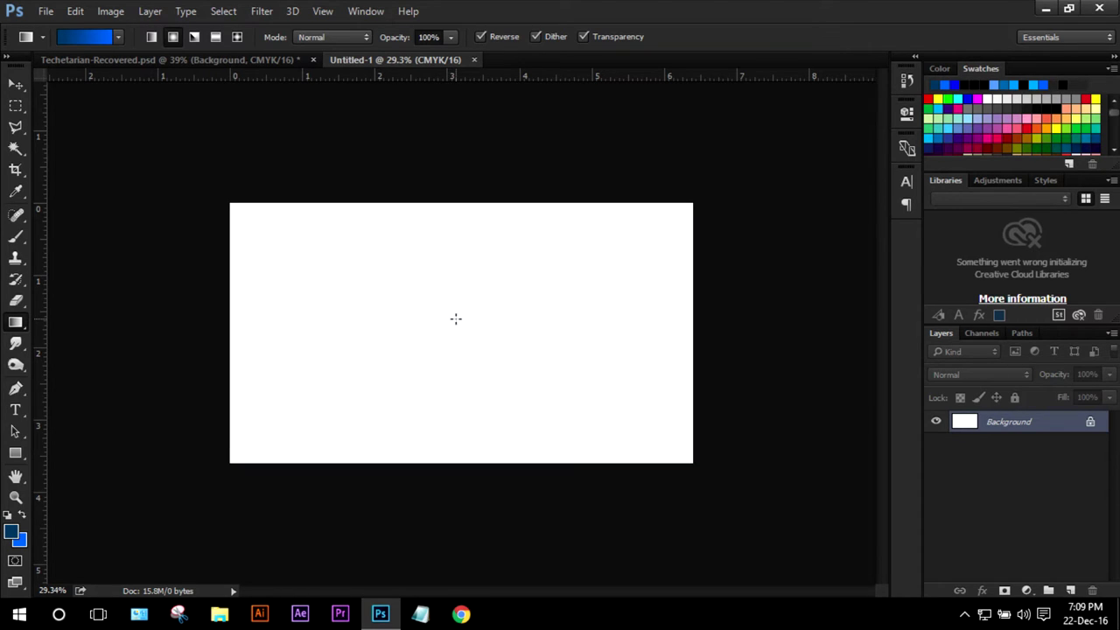
Drag a radial gradient out from the canvas centre and unlock the Background into Layer 0.
left_click_drag(456, 319, 812, 324)
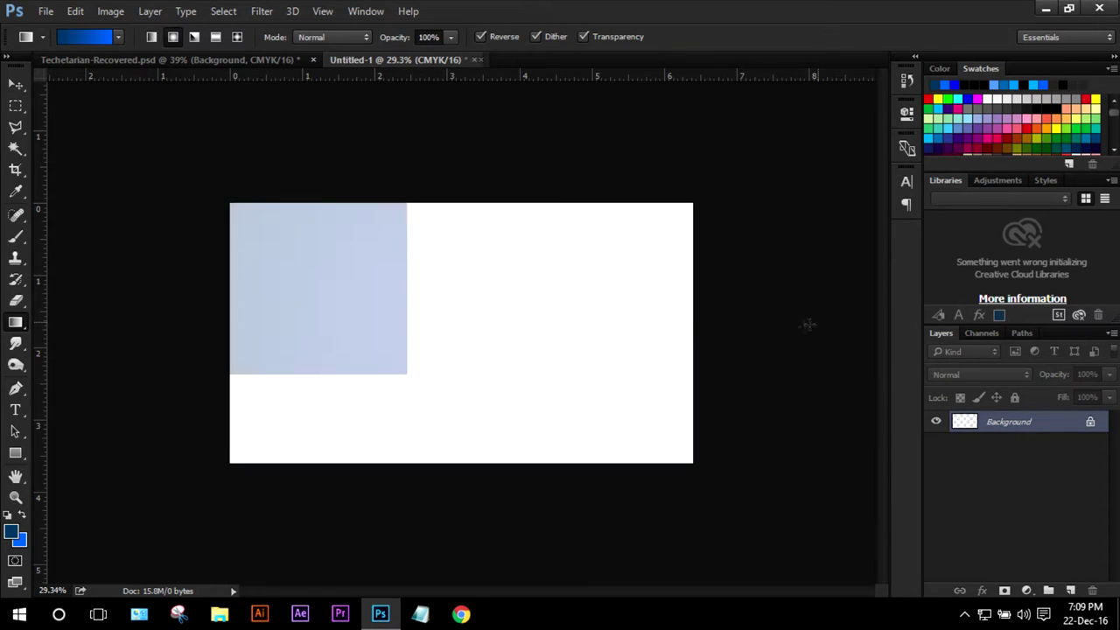
key("ctrl+0")
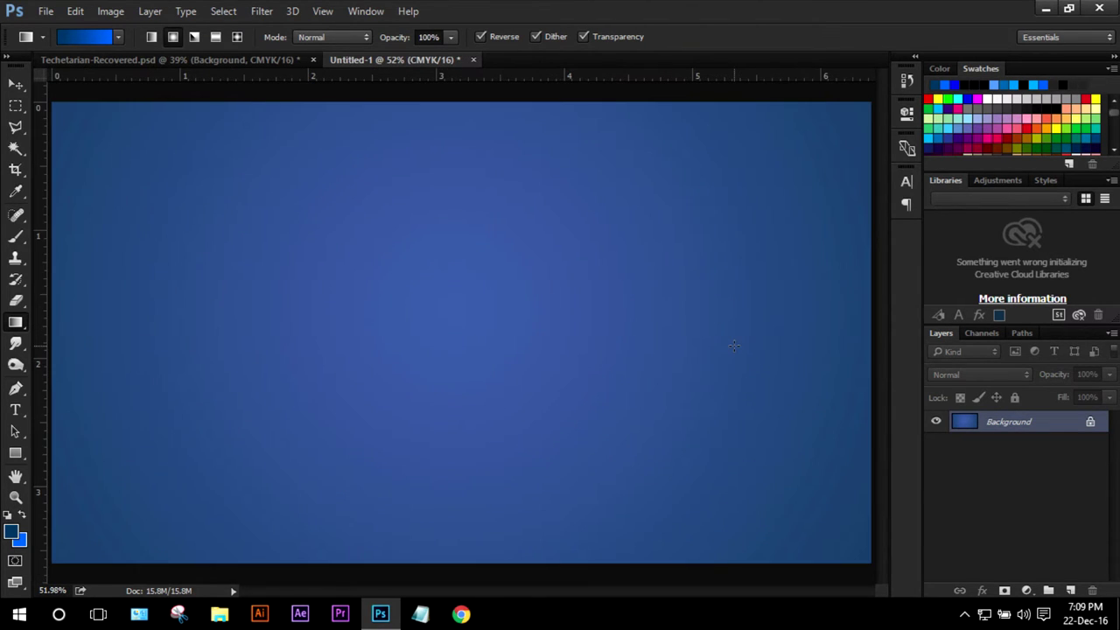
scroll(399, 210, "down", 2, "alt")
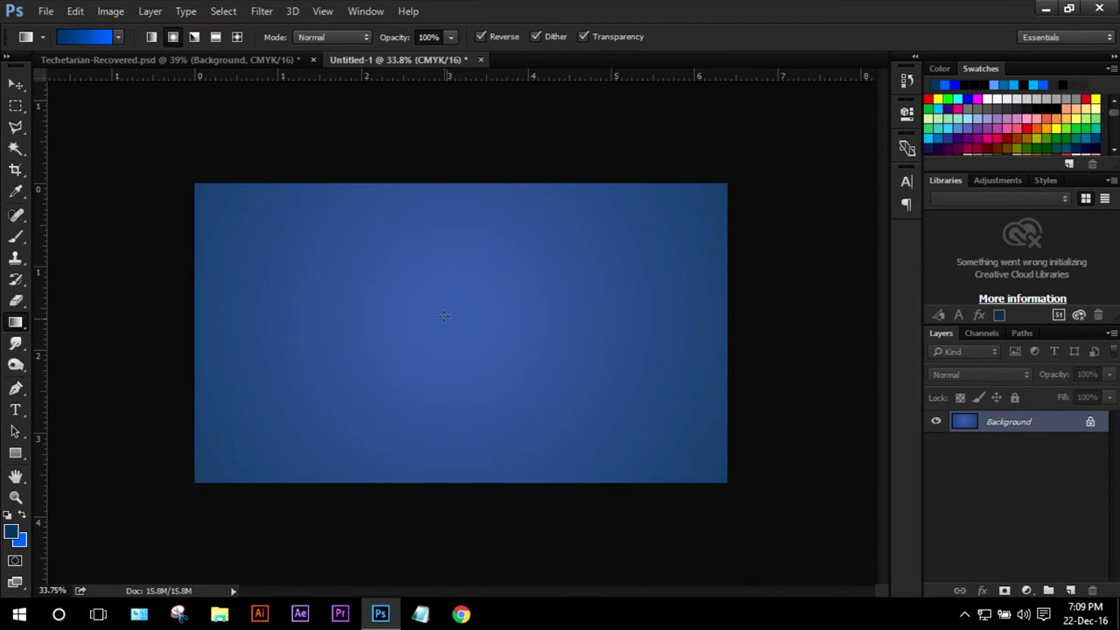
left_click_drag(439, 312, 688, 313)
left_click_drag(691, 314, 691, 317)
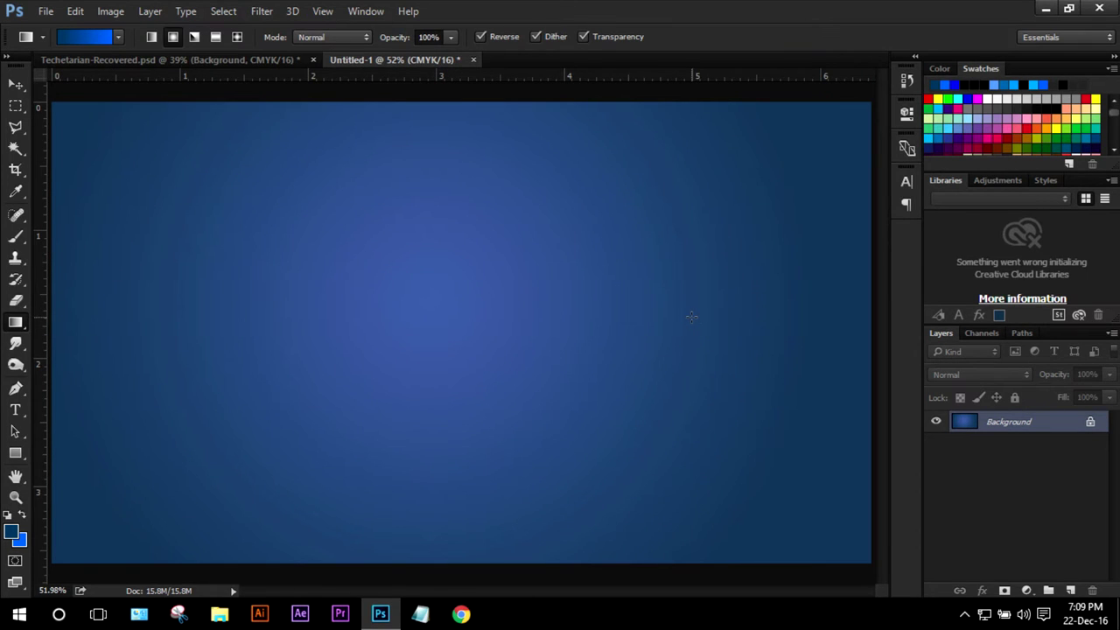
left_click(1090, 421)
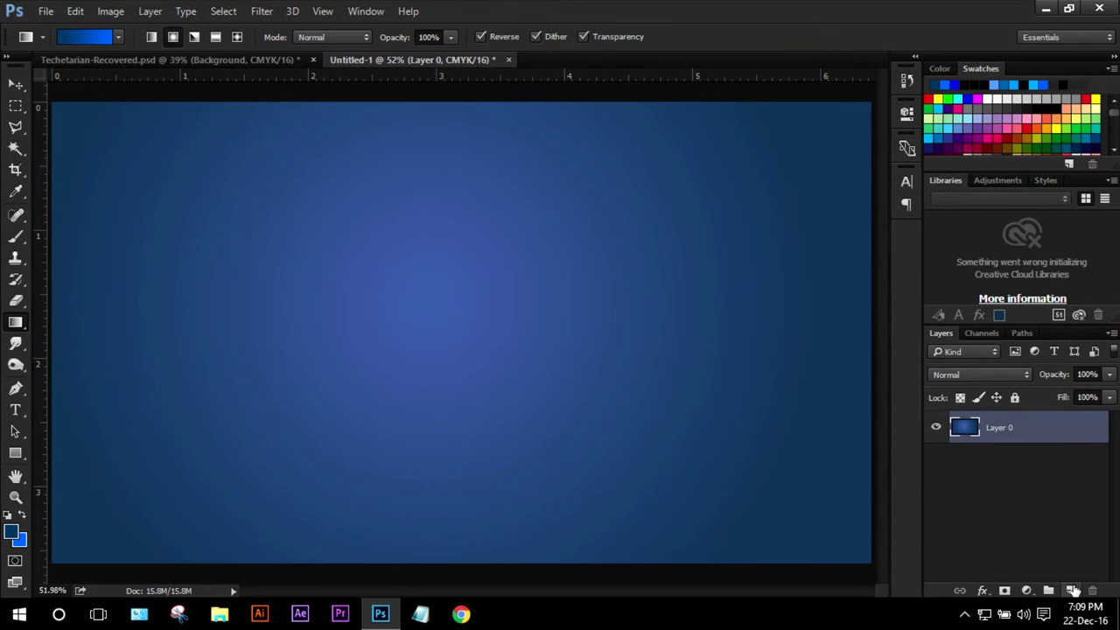
Start a new text layer on the canvas with white as the text colour.
left_click(16, 410)
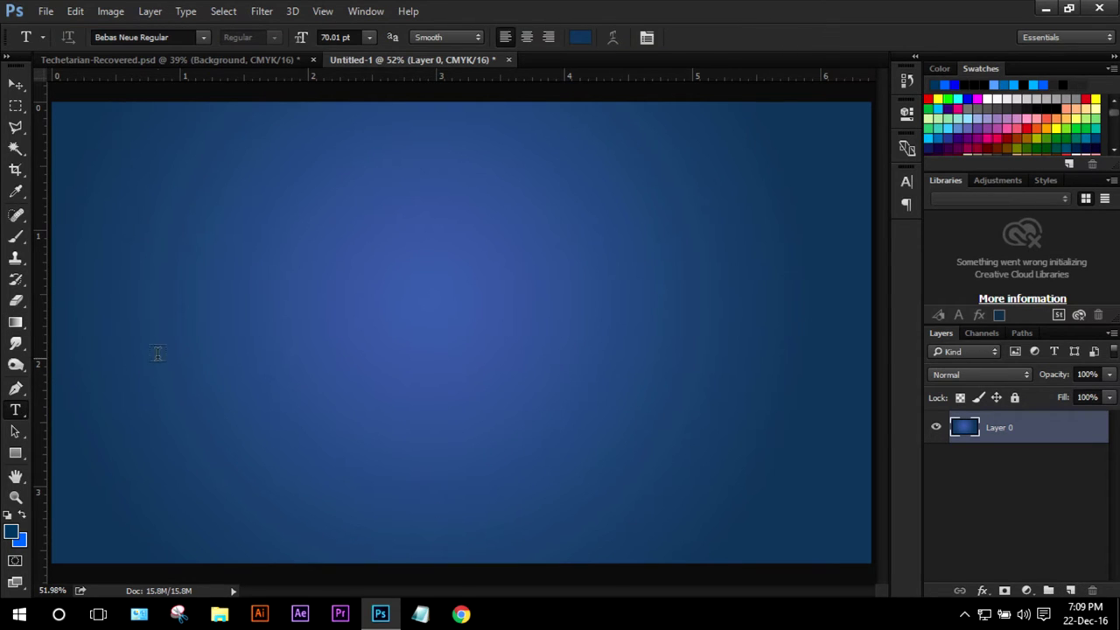
left_click(244, 326)
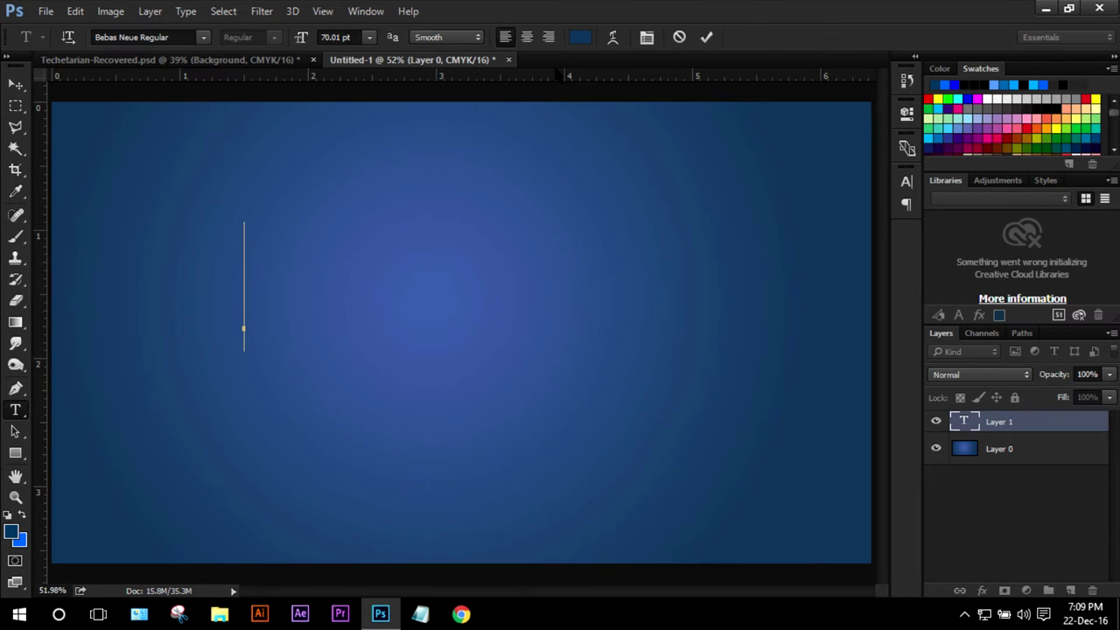
left_click(579, 36)
left_click_drag(590, 161, 580, 179)
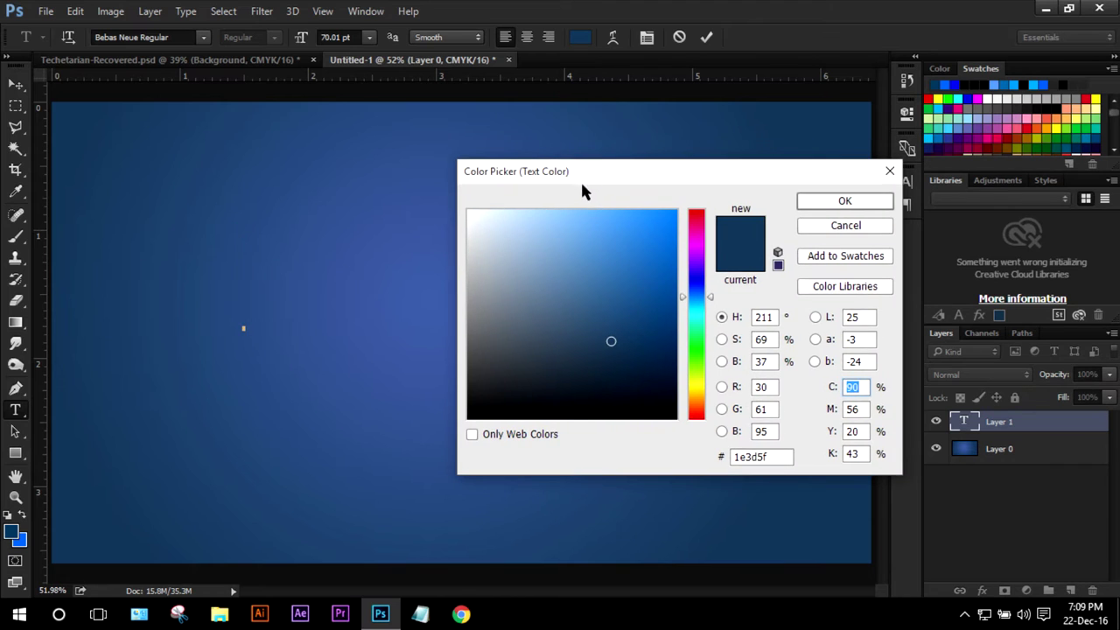
left_click_drag(568, 218, 469, 211)
left_click(844, 201)
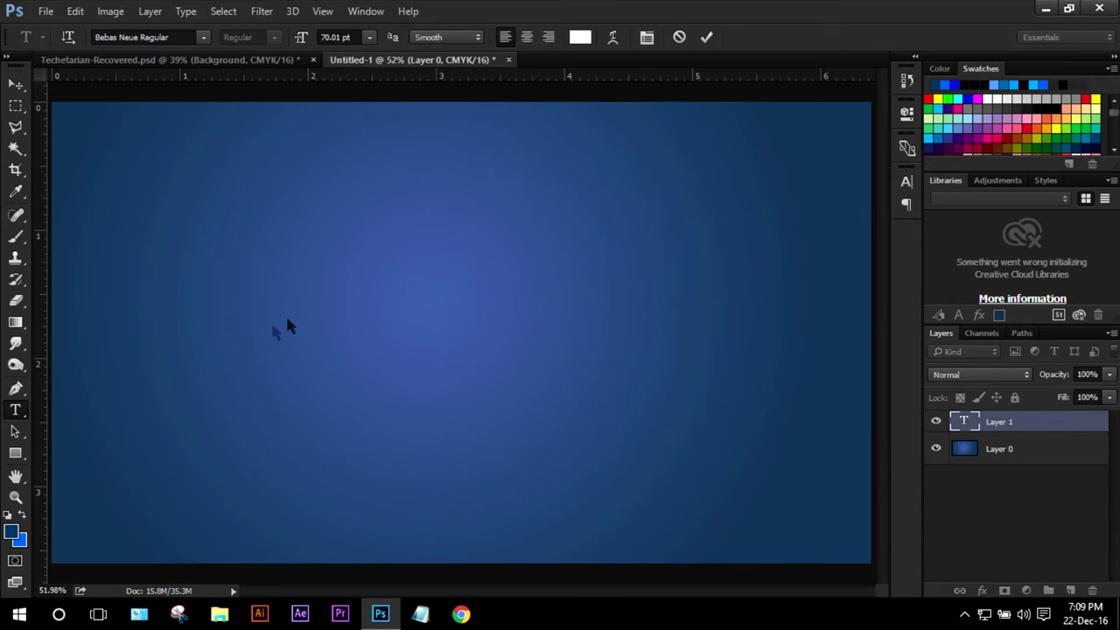
Type TECHETARIAN, commit it, and move it toward the canvas centre.
type("TE")
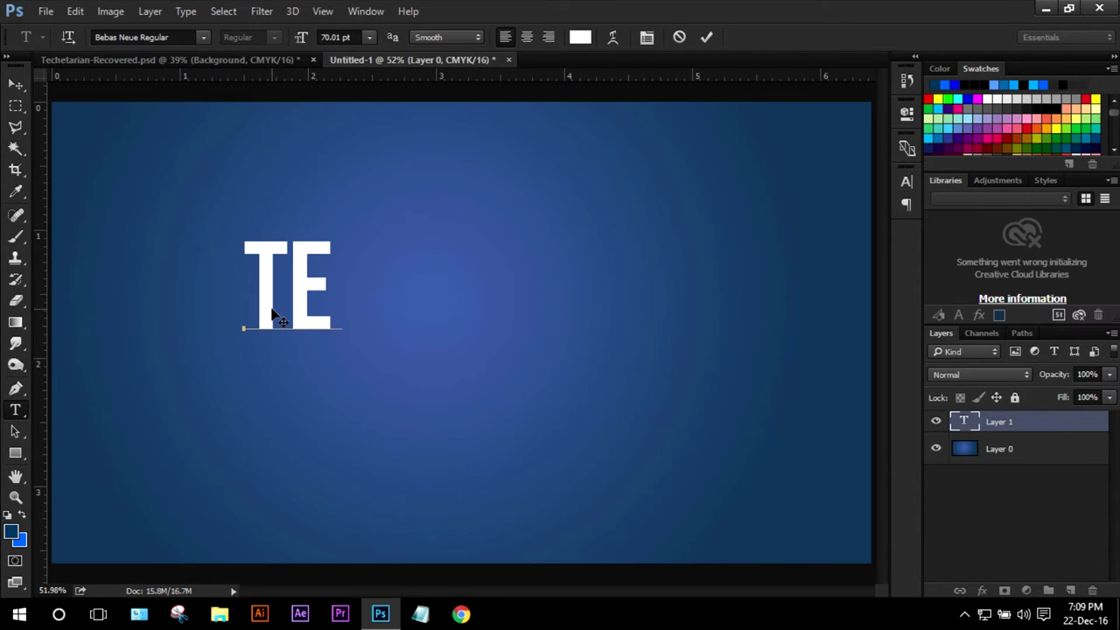
type("CHETARIAN")
key("ctrl+a")
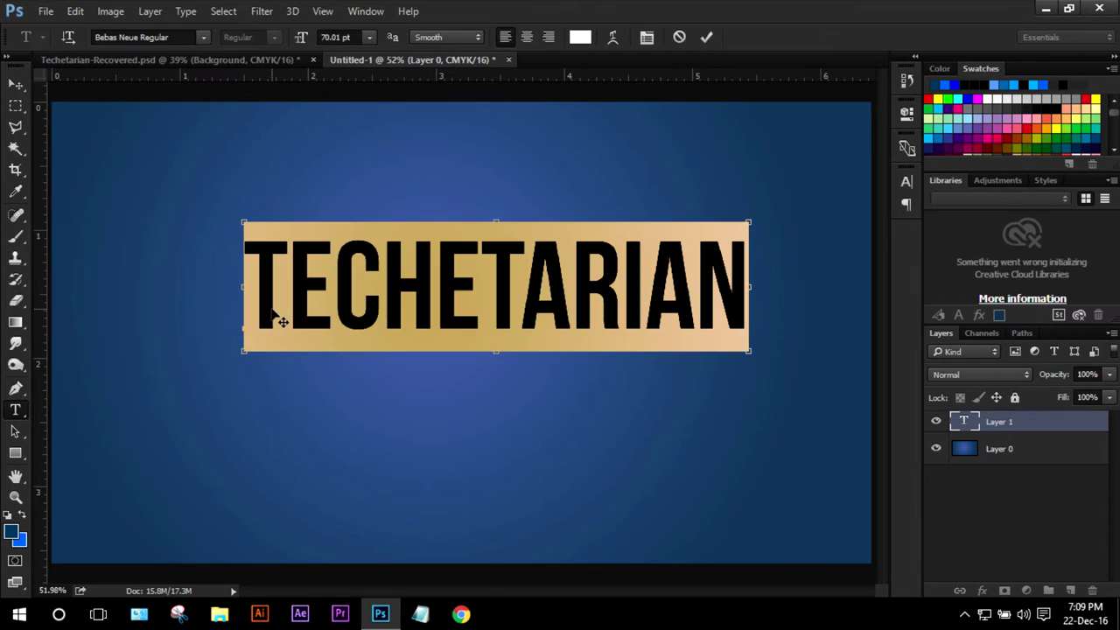
left_click(707, 37)
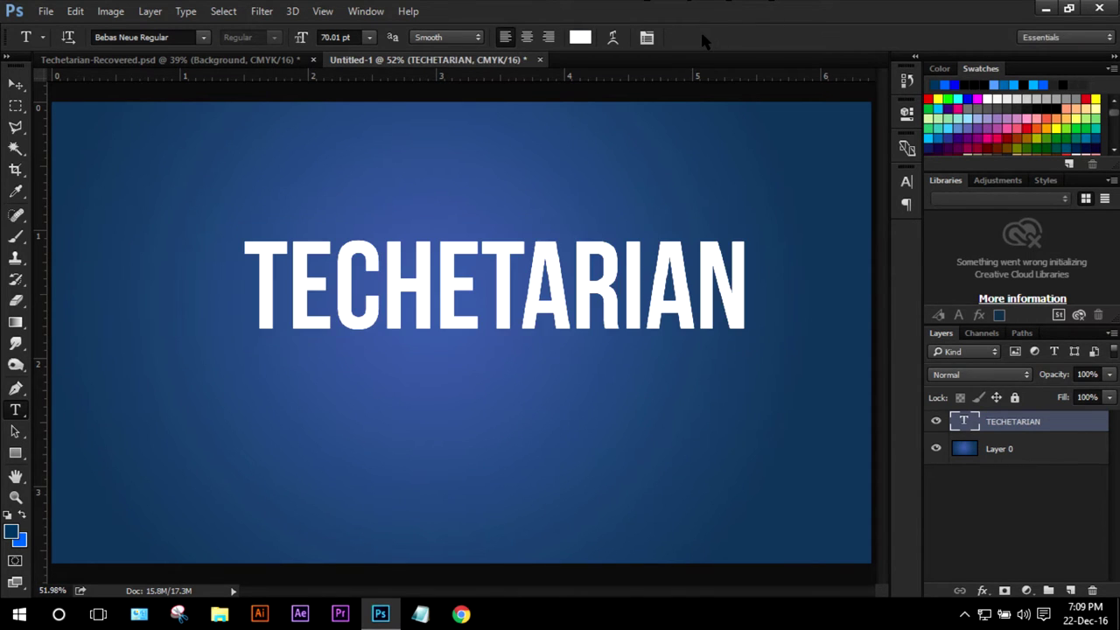
key("ctrl+t")
mouse_move(613, 320)
left_mouse_down()
mouse_move(617, 357)
mouse_move(618, 308)
mouse_move(625, 318)
left_mouse_up()
Rasterize the TECHETARIAN type layer and nudge the text slightly down to centre it.
key("Return")
key("t")
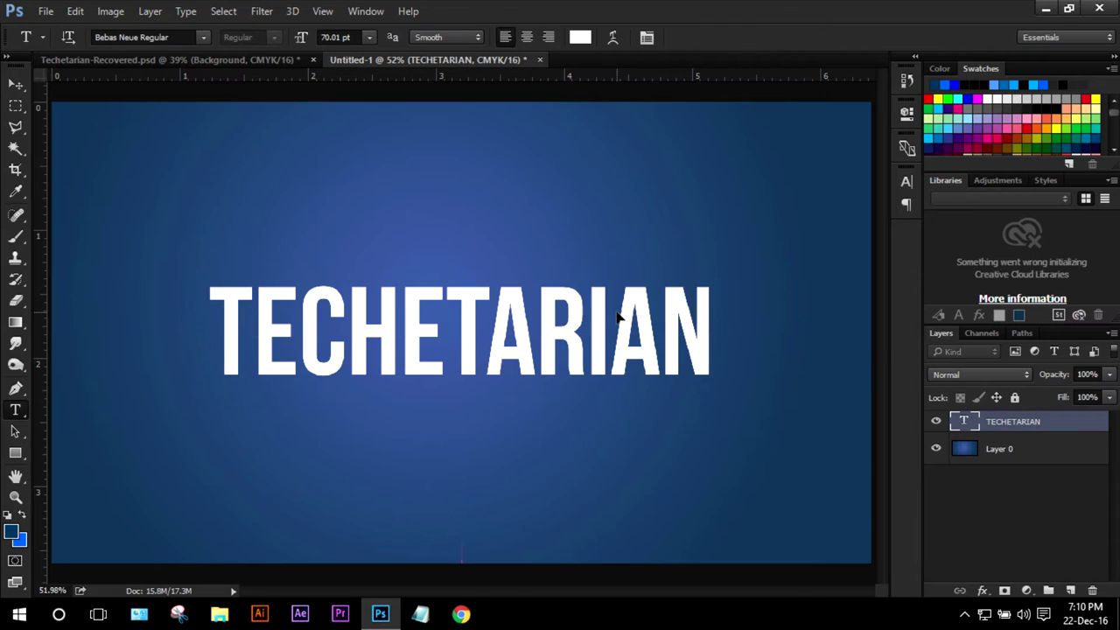
right_click(1067, 423)
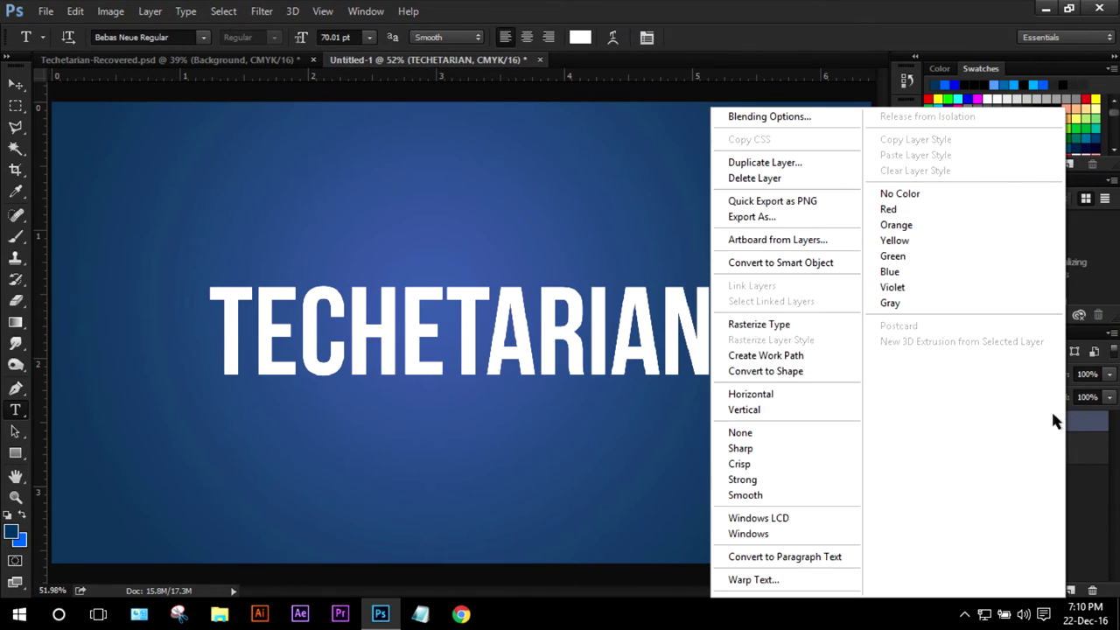
left_click(778, 323)
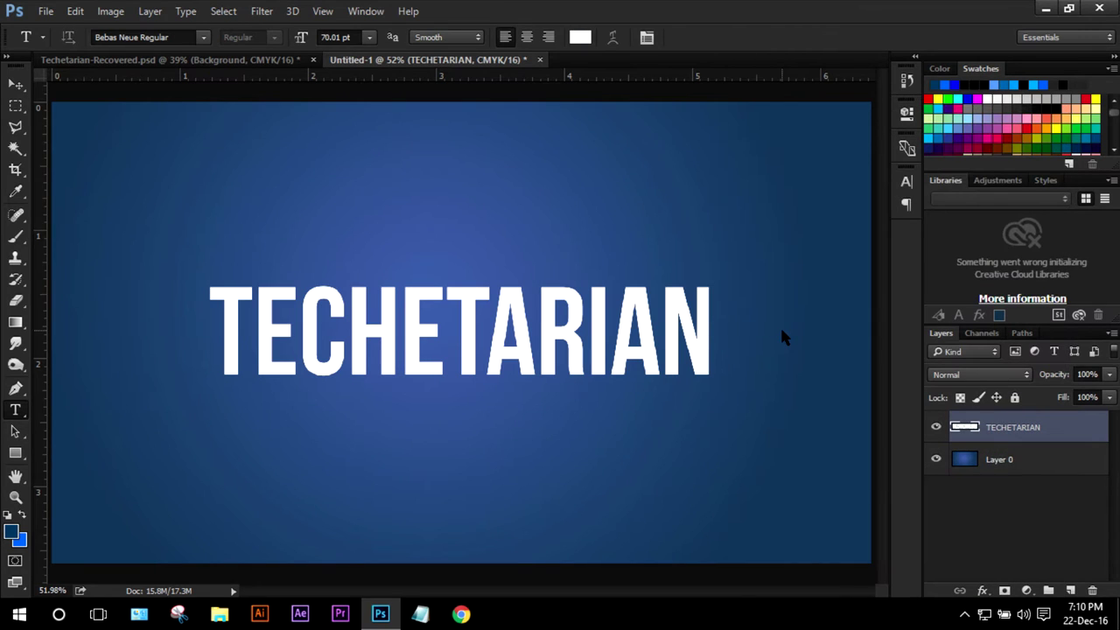
key("ctrl+t")
left_click_drag(676, 339, 678, 340)
key("Return")
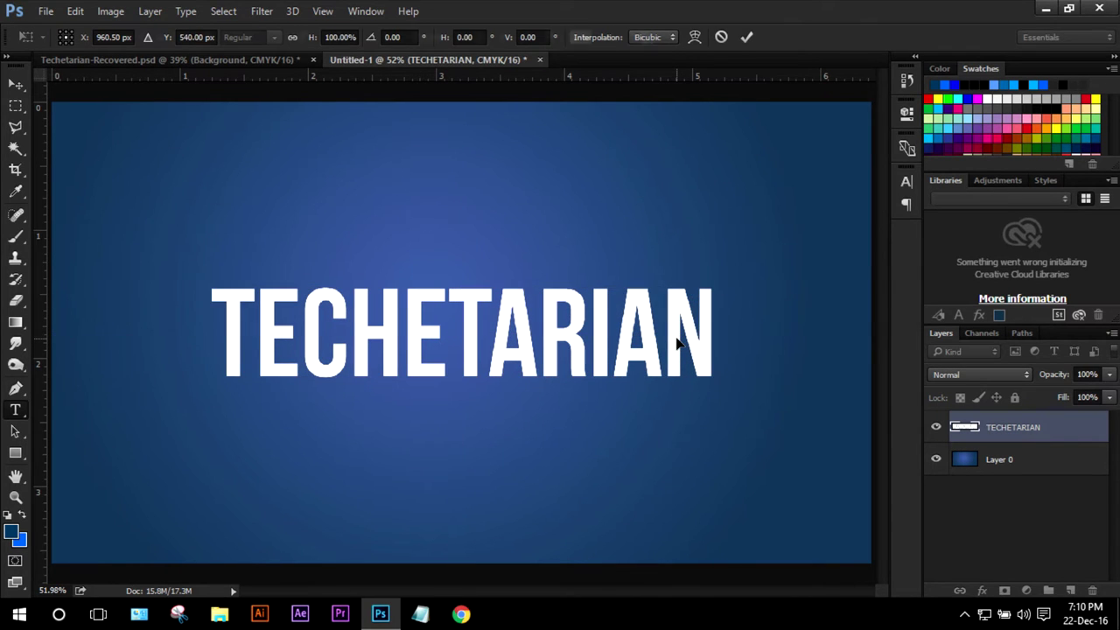
key("t")
key("ctrl+minus")
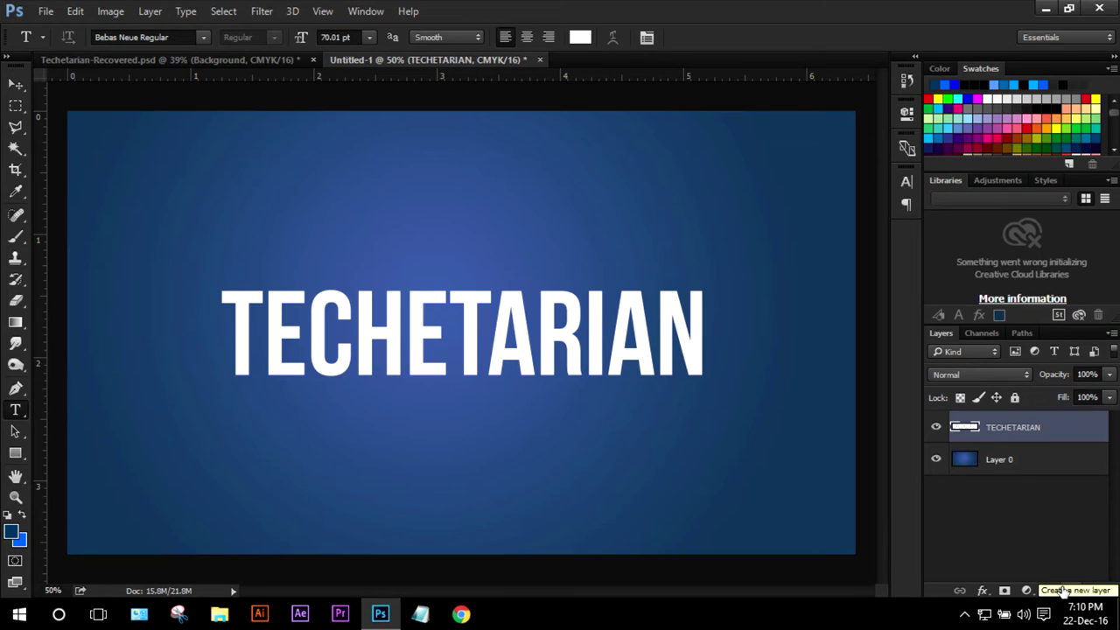
Show the TECHETARIAN and Rectangle 1 layers in Techetarian-Recovered, then return to Untitled-1.
left_click(1064, 561)
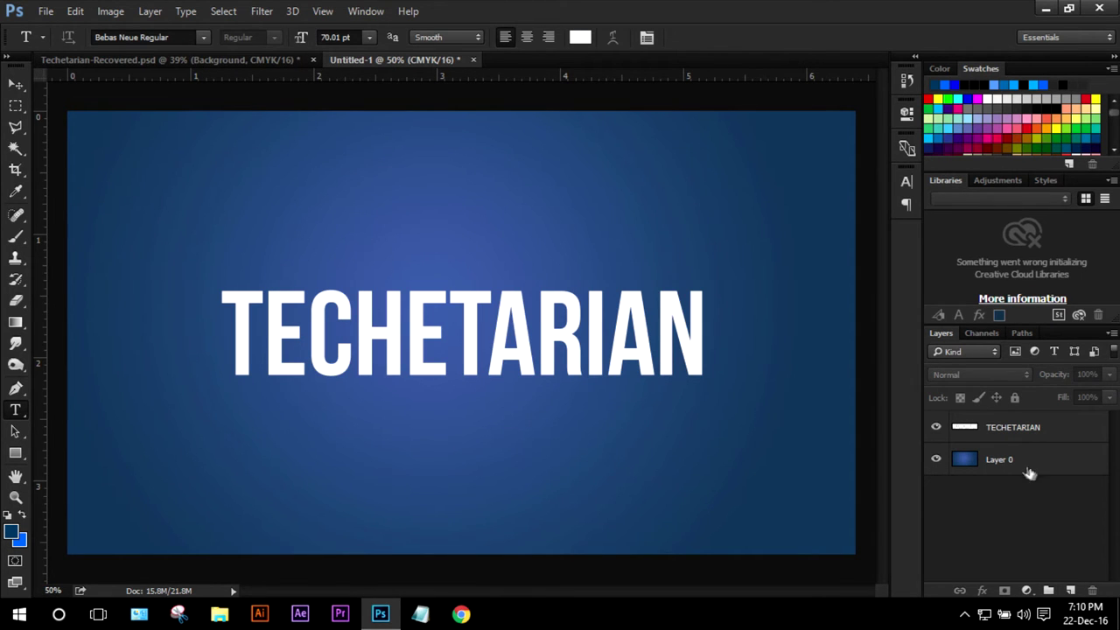
left_click(232, 59)
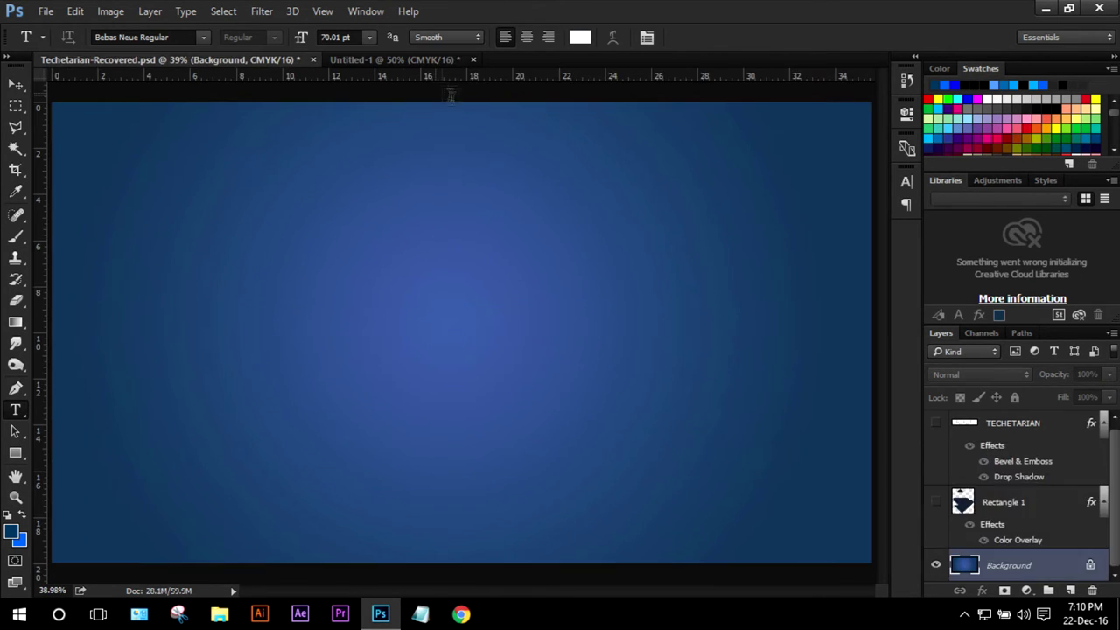
left_click(936, 426)
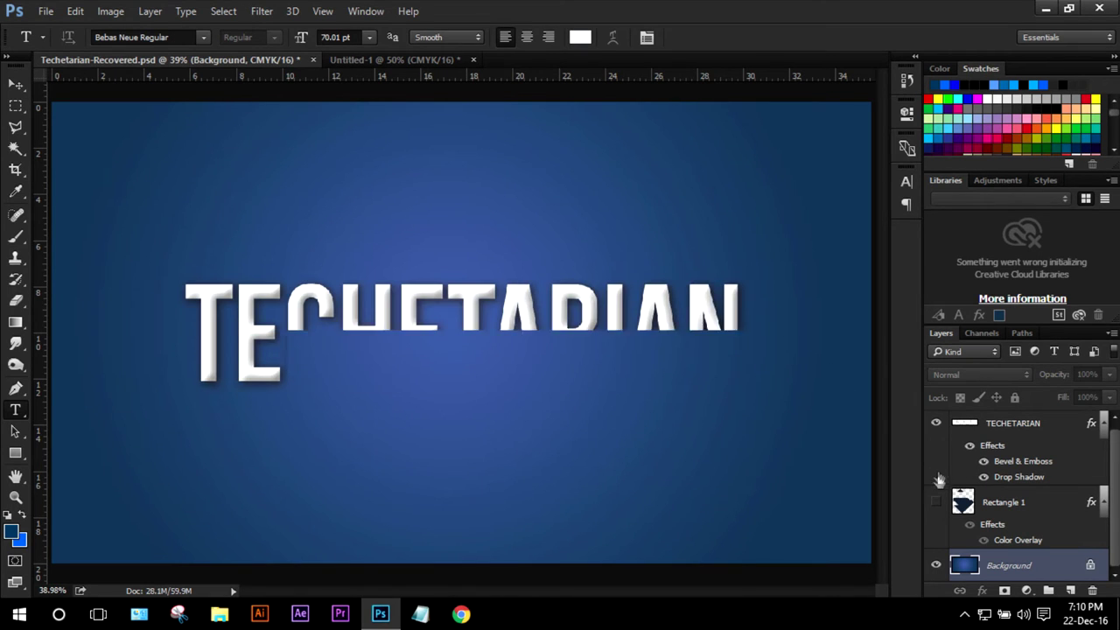
left_click(935, 502)
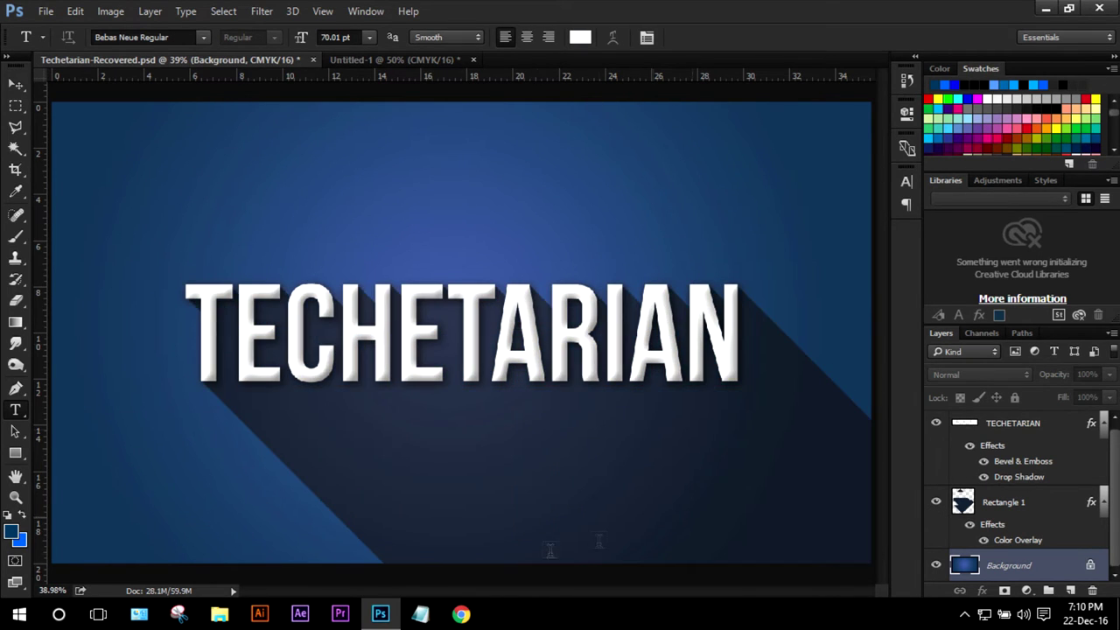
left_click(358, 60)
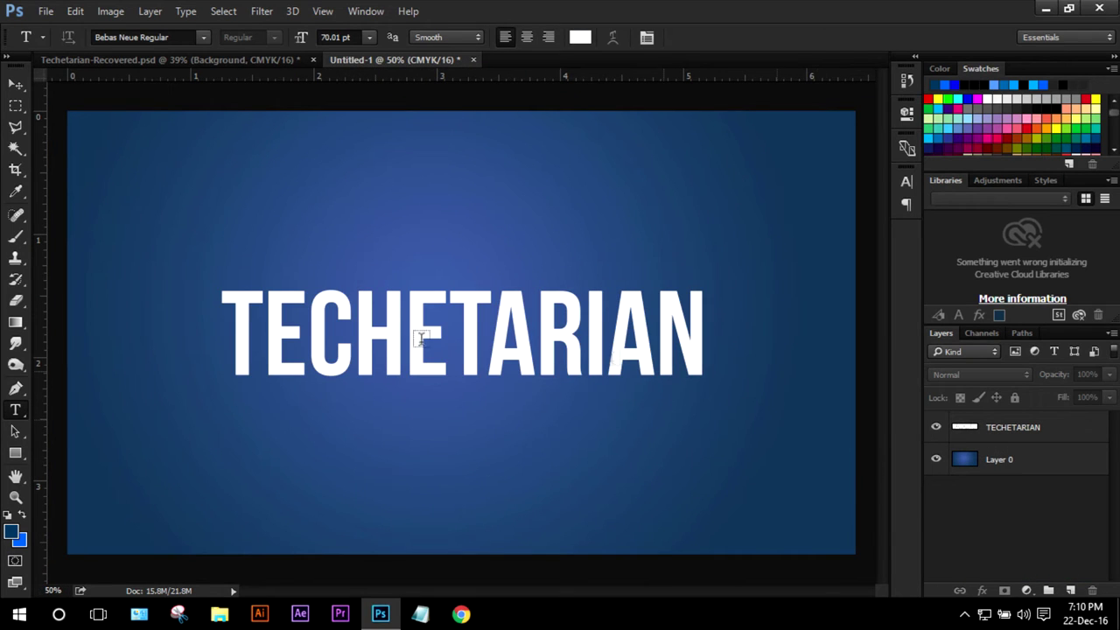
left_click(15, 453)
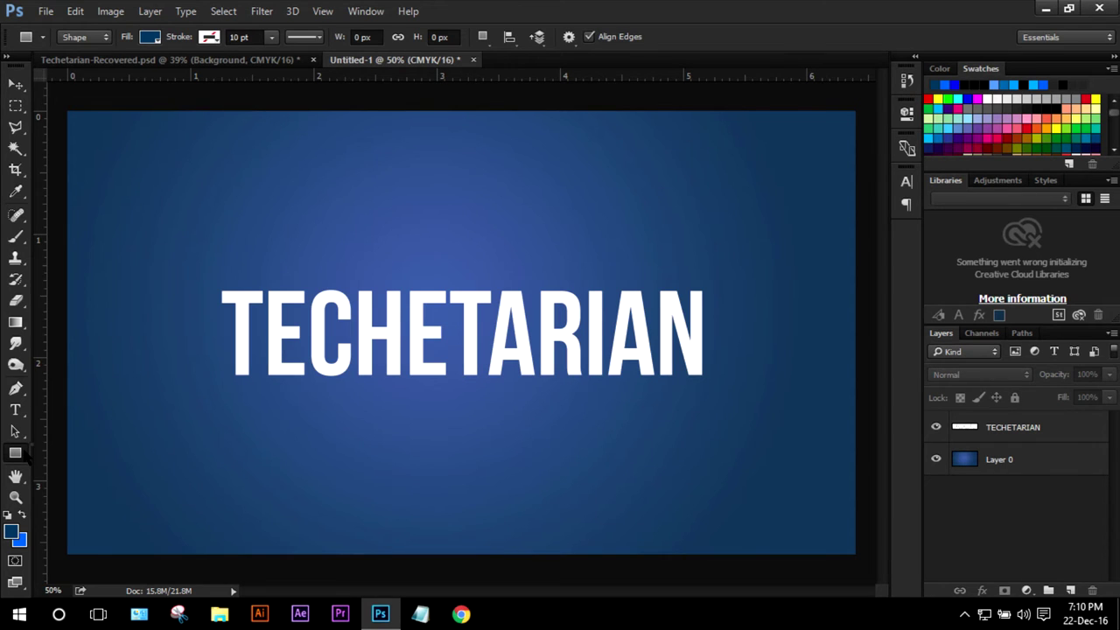
Draw a trial rectangle around the TECHETARIAN text, then delete it.
right_click(26, 454)
left_click(26, 450)
left_click_drag(201, 245, 762, 435)
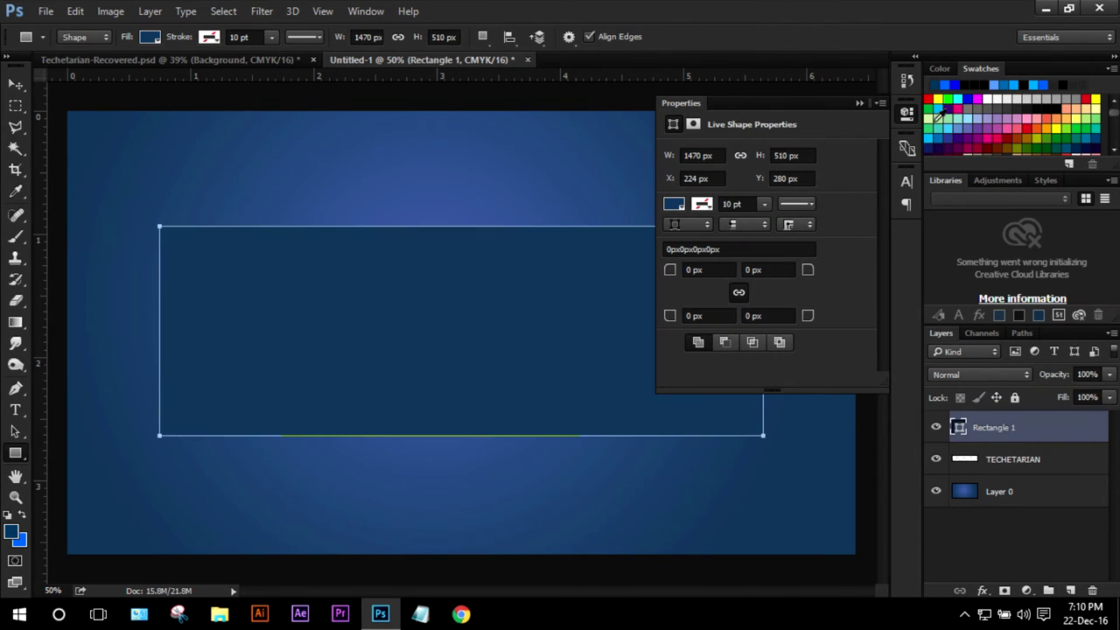
left_click(906, 121)
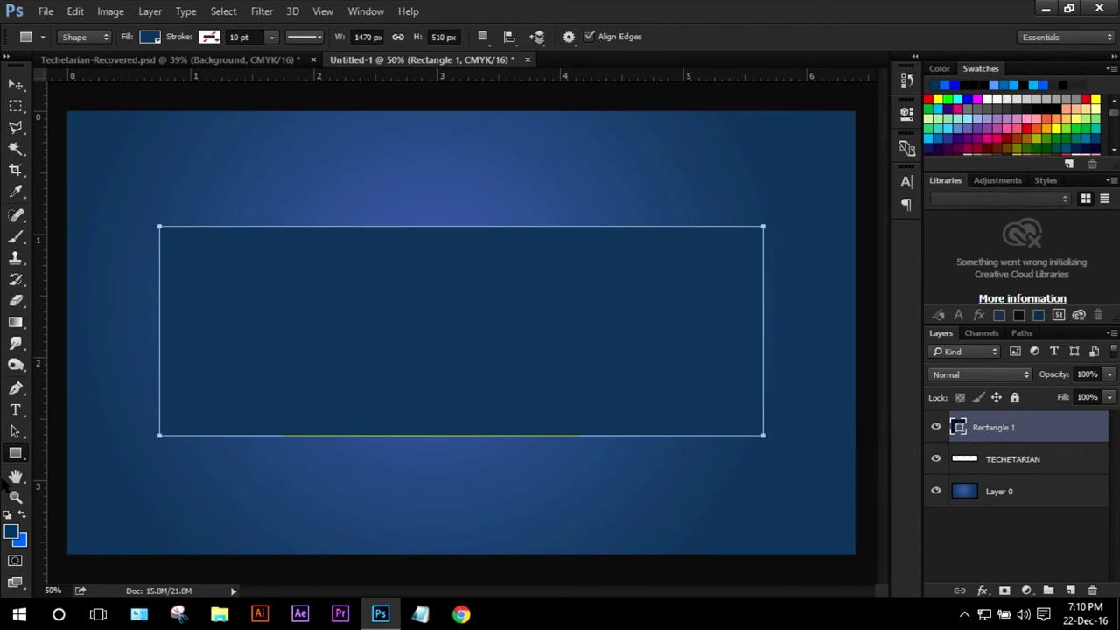
key("Delete")
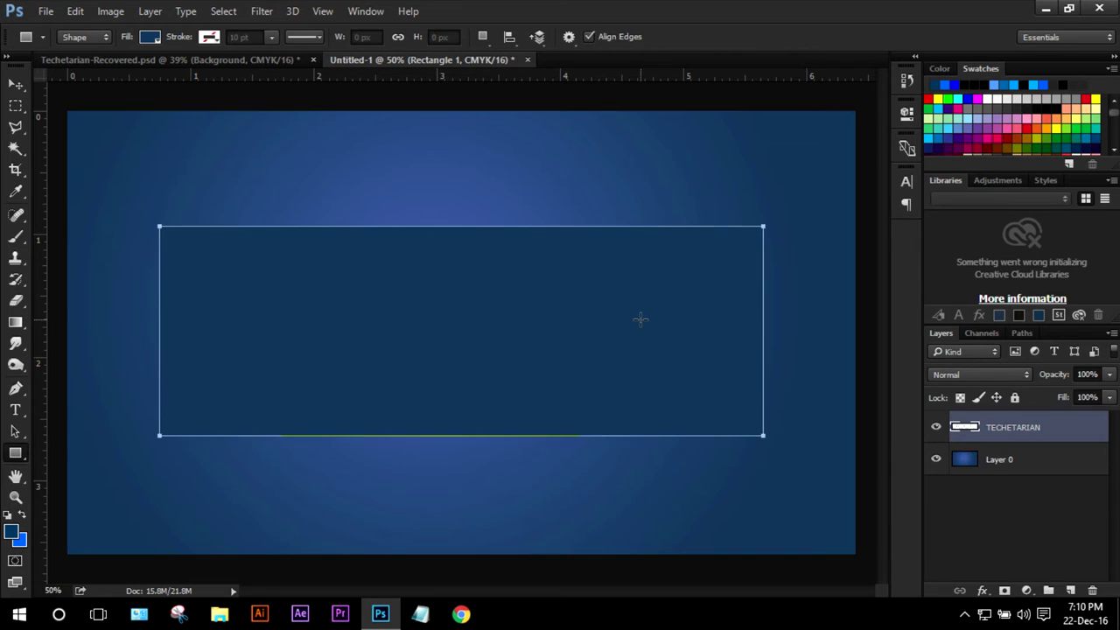
Set the foreground colour to black and draw a black rectangle covering the text.
left_click(11, 531)
left_click(468, 418)
key("Return")
key("u")
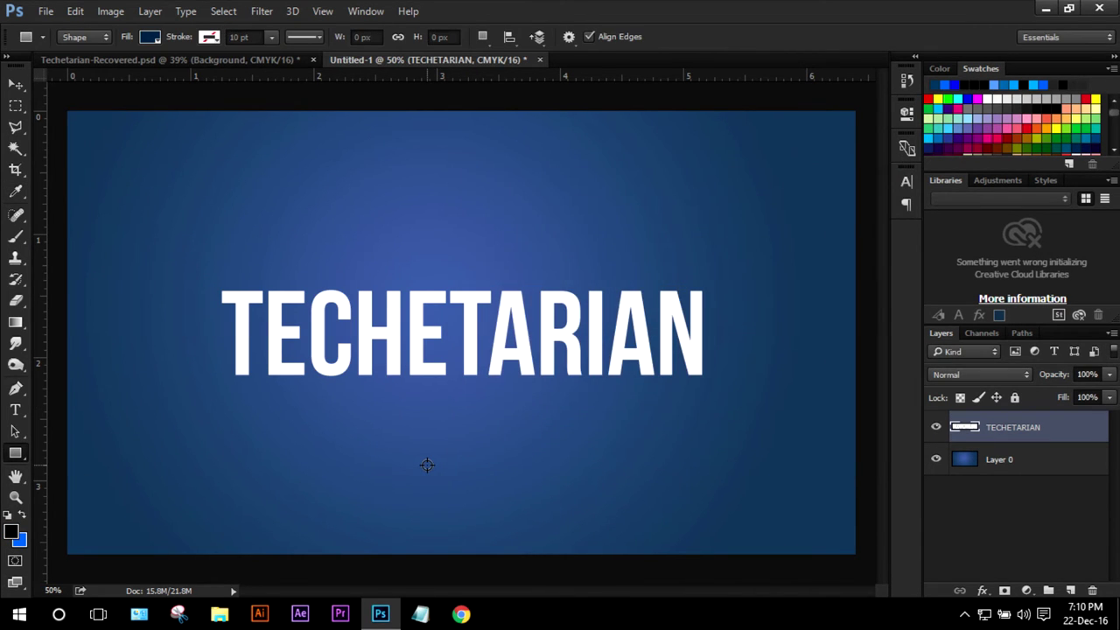
left_click_drag(183, 228, 771, 443)
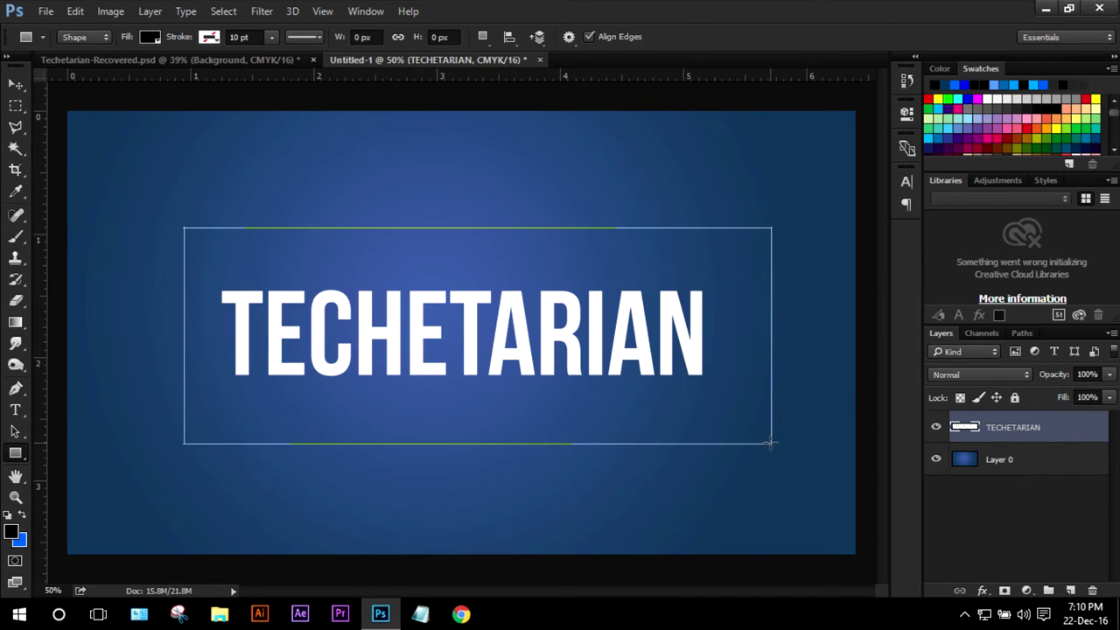
left_click(906, 112)
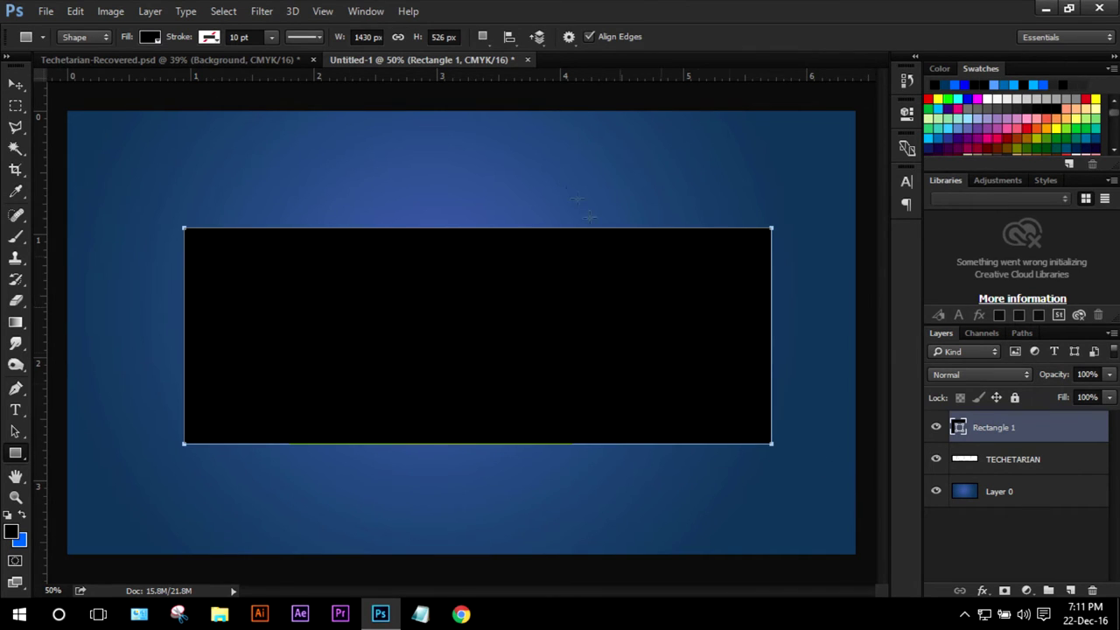
Rotate the black rectangle -45°, move it up-left, and enlarge it past the canvas edges.
key("ctrl+t")
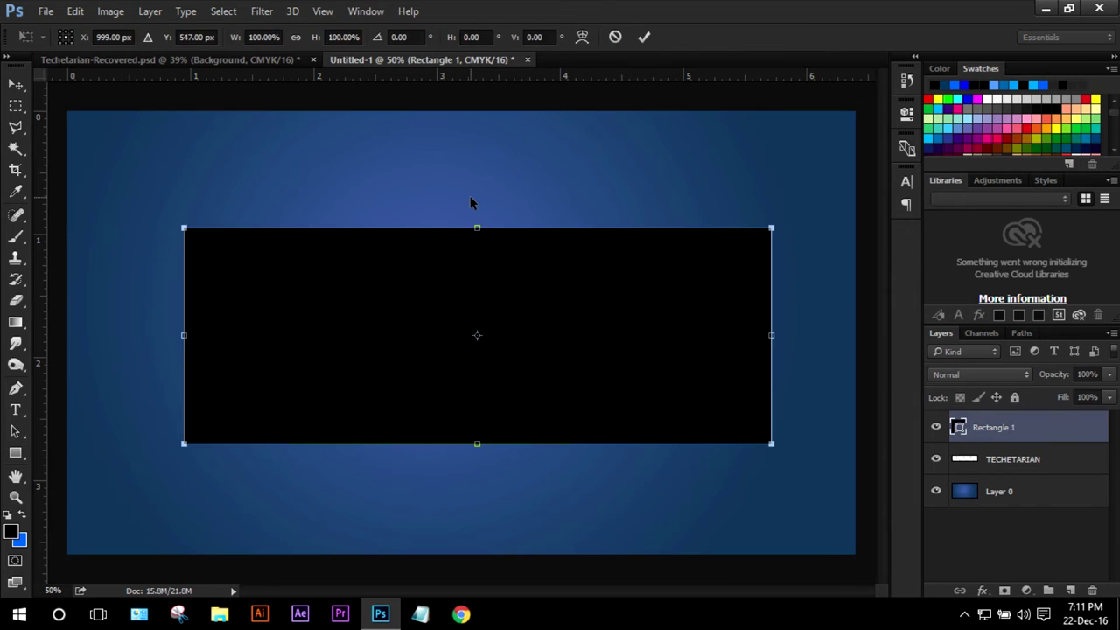
left_click(401, 37)
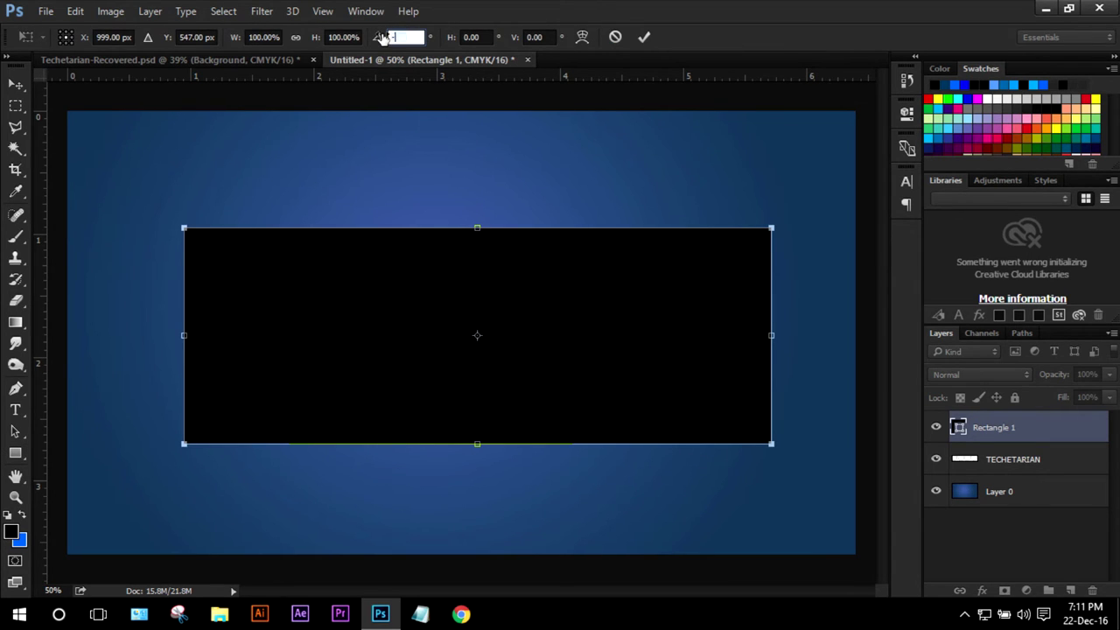
type("-45")
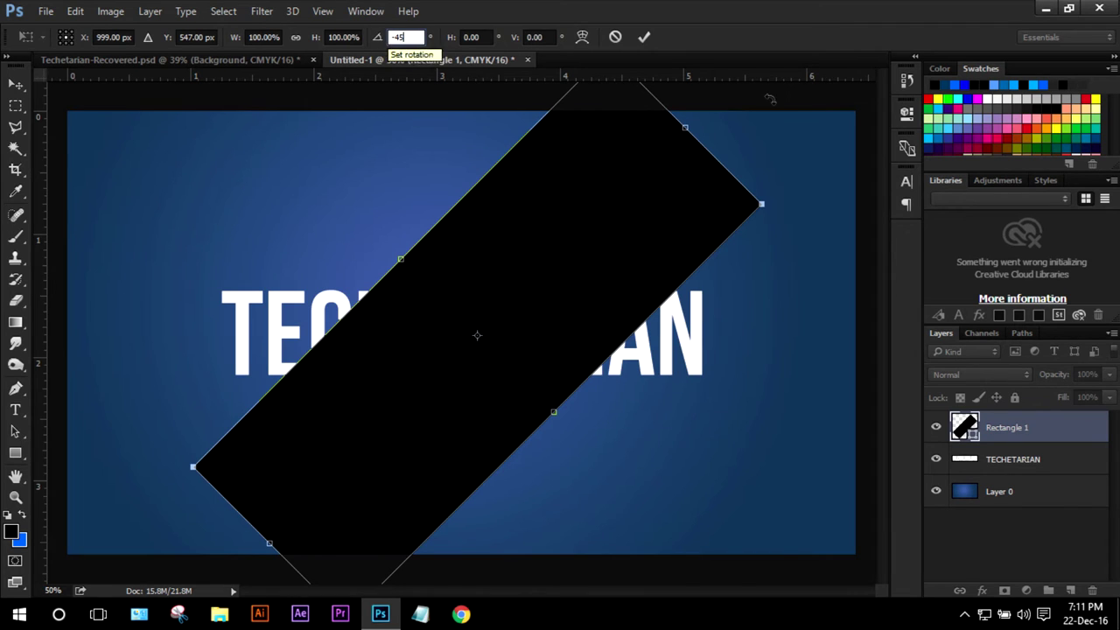
left_click_drag(585, 218, 480, 132)
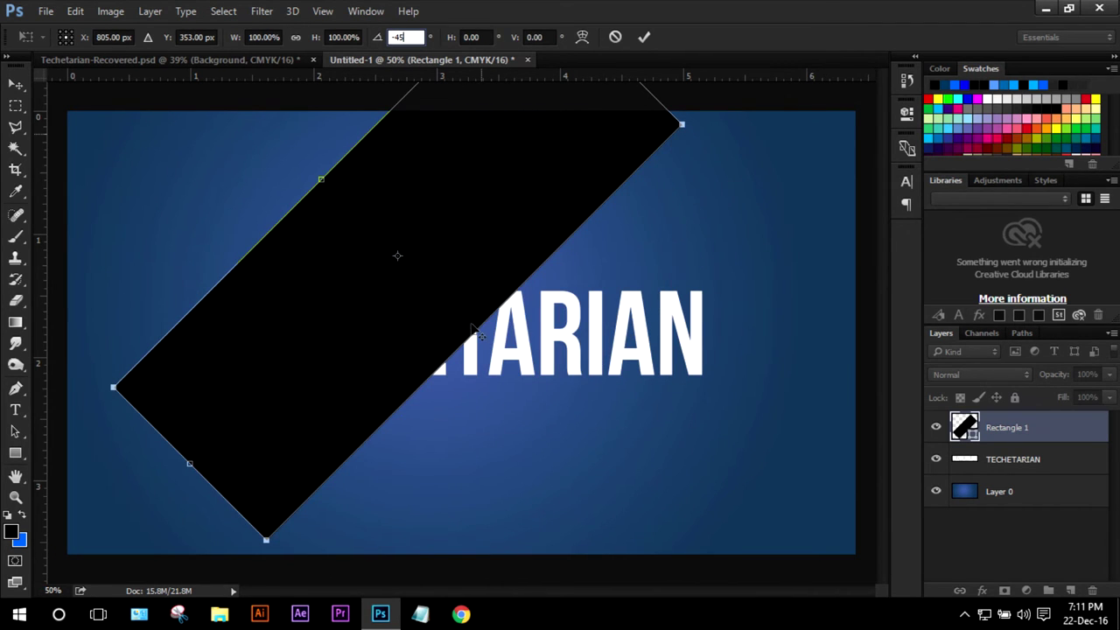
scroll(473, 330, "down", 2)
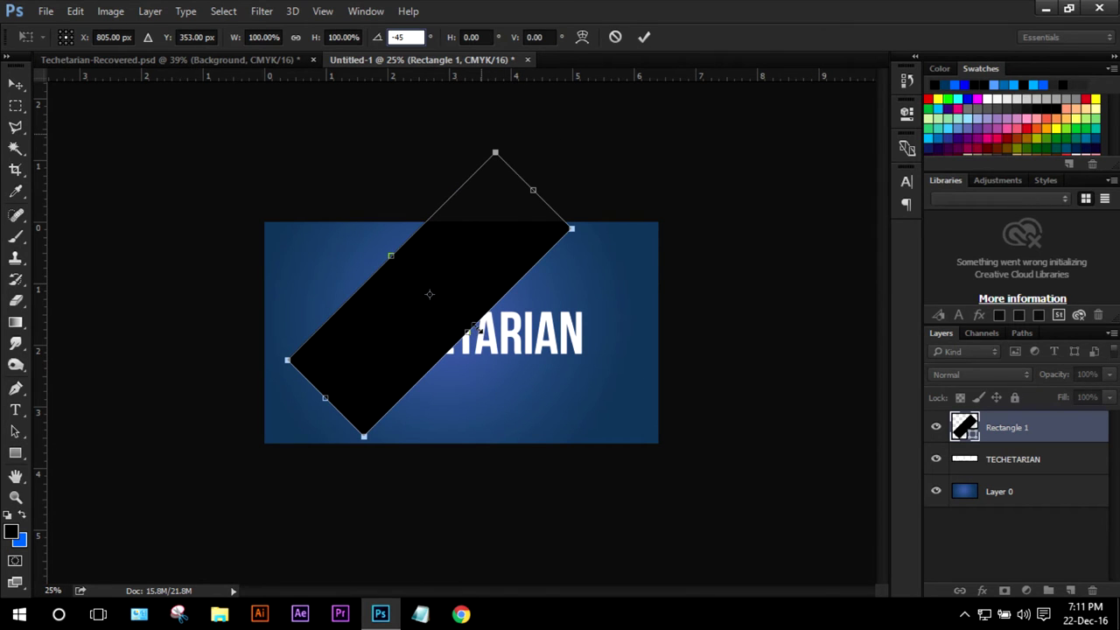
left_click_drag(472, 371, 647, 521)
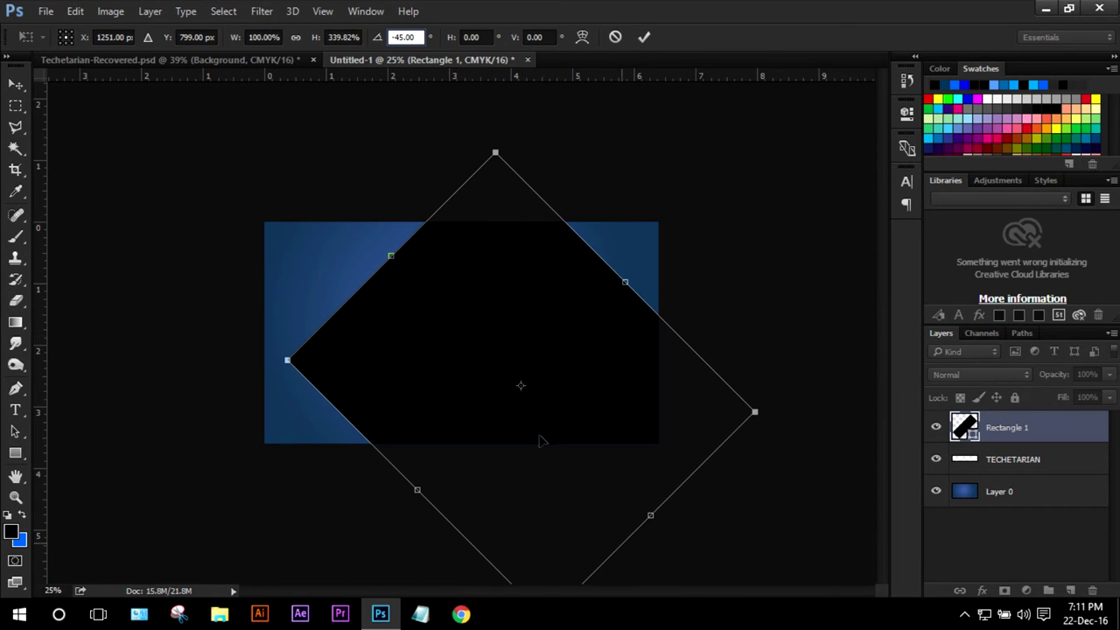
key("u")
key("Return")
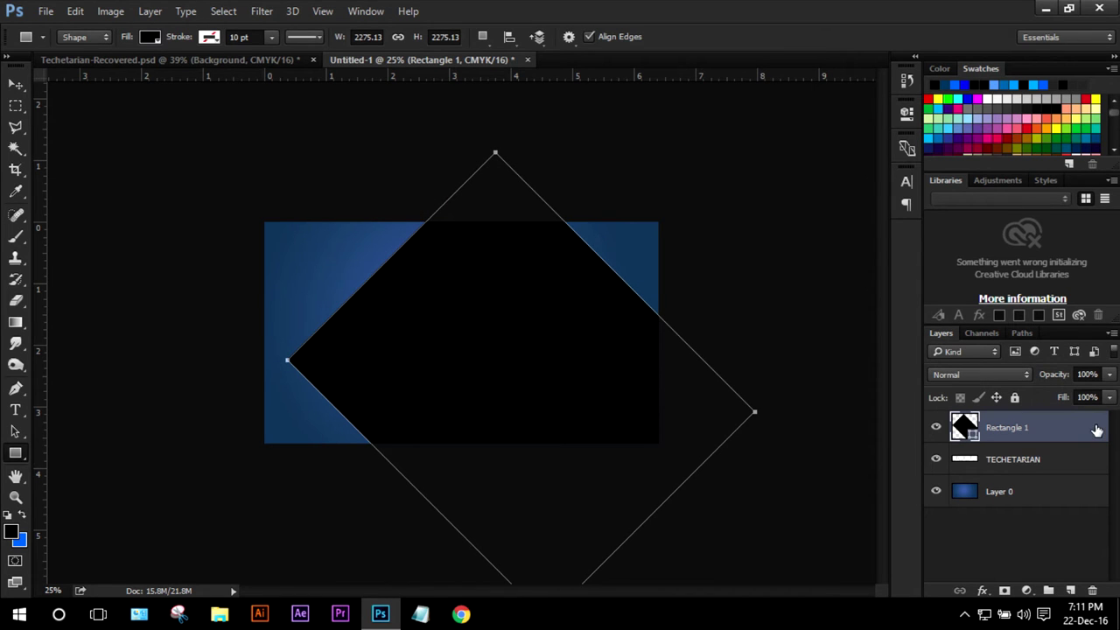
Rasterize the Rectangle 1 layer.
right_click(1096, 429)
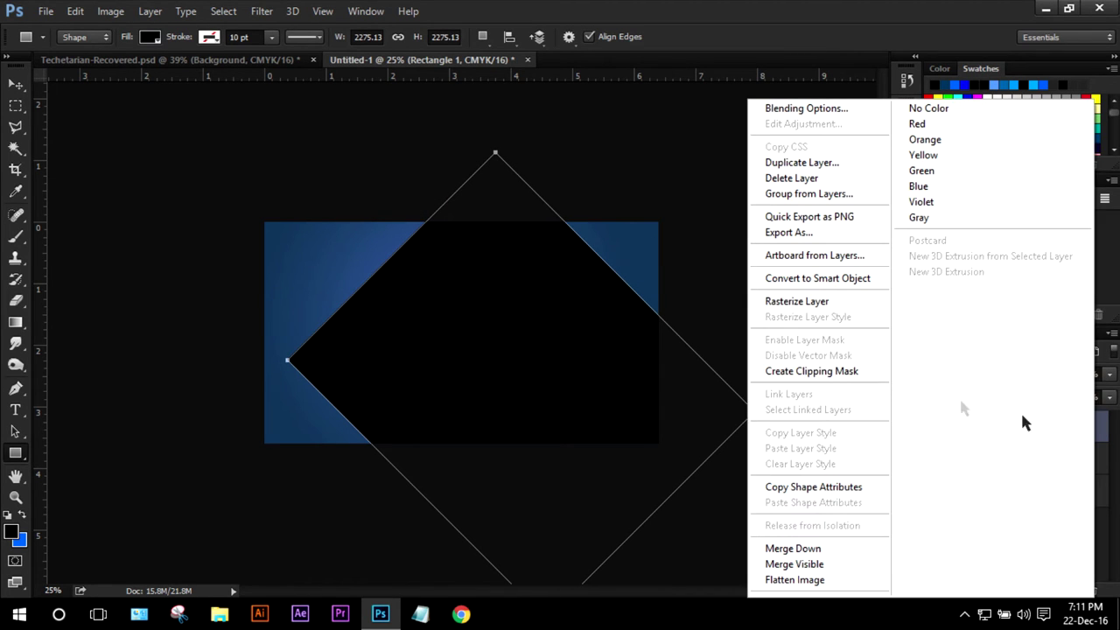
left_click(826, 306)
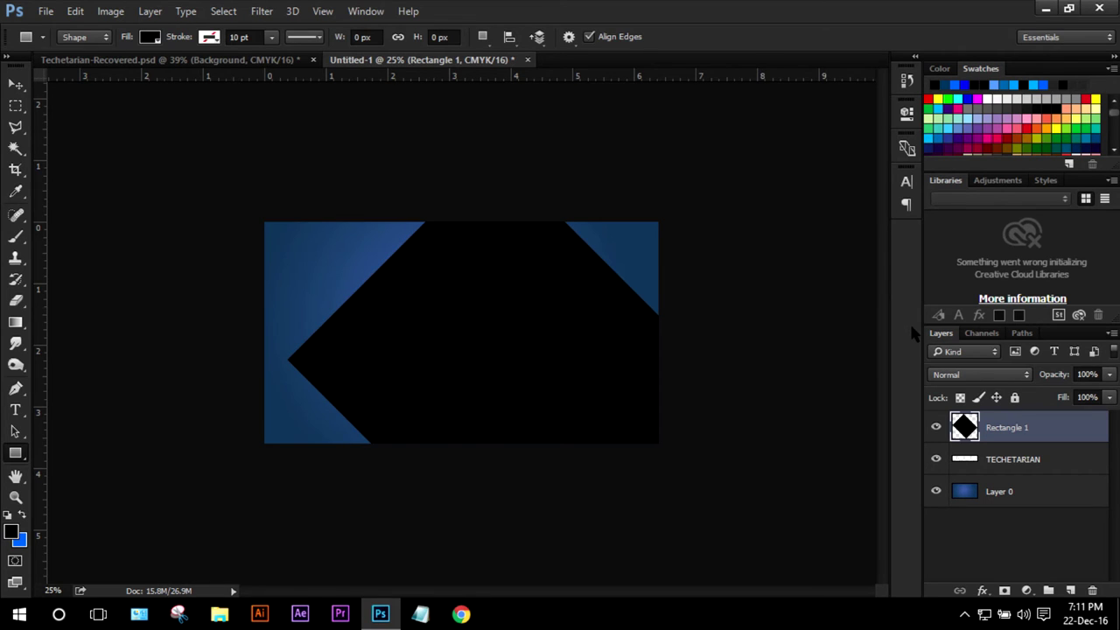
key("ctrl+0")
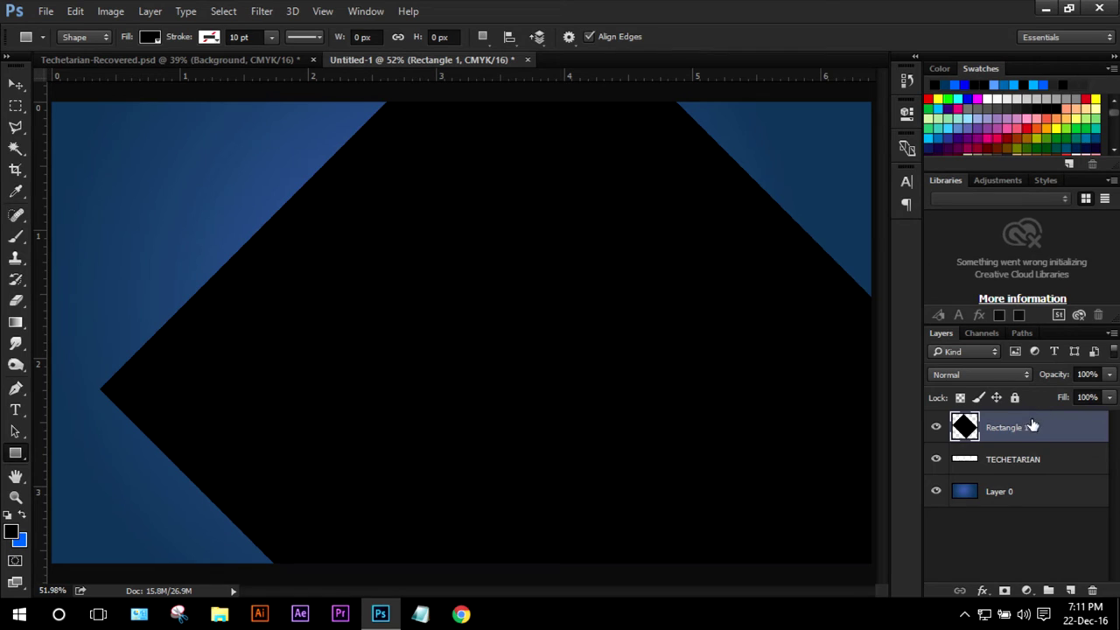
left_click_drag(1032, 427, 1034, 460)
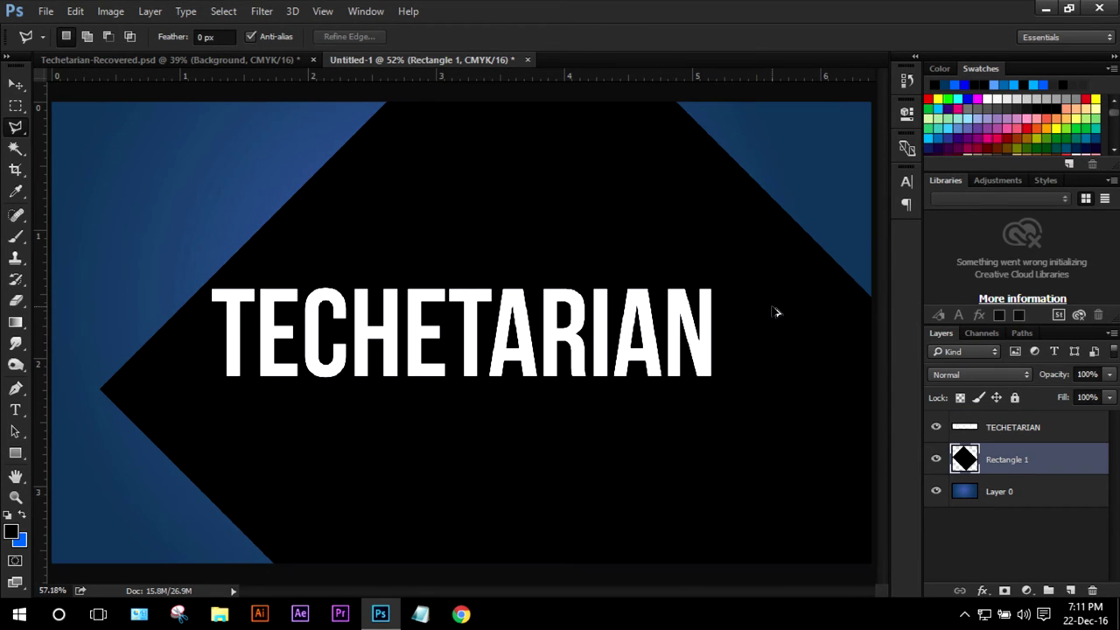
Start a polygonal lasso at the N's corner, down the diagonal, and around the top and left canvas corners.
scroll(776, 310, "up", 3)
scroll(775, 311, "up", 5)
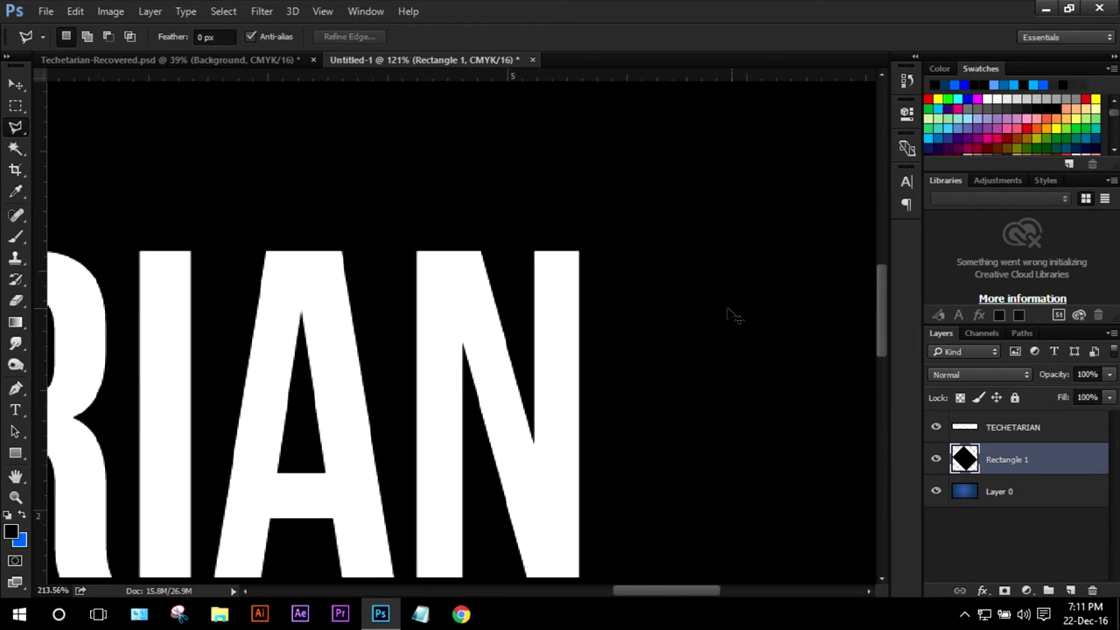
scroll(628, 272, "up", 1)
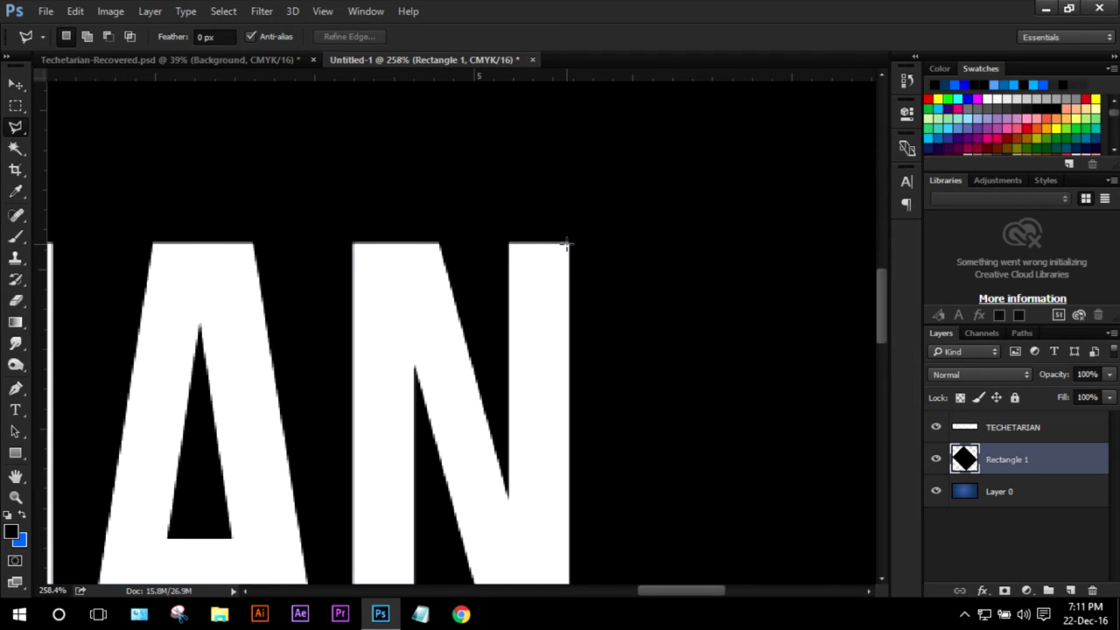
scroll(567, 244, "down", 8)
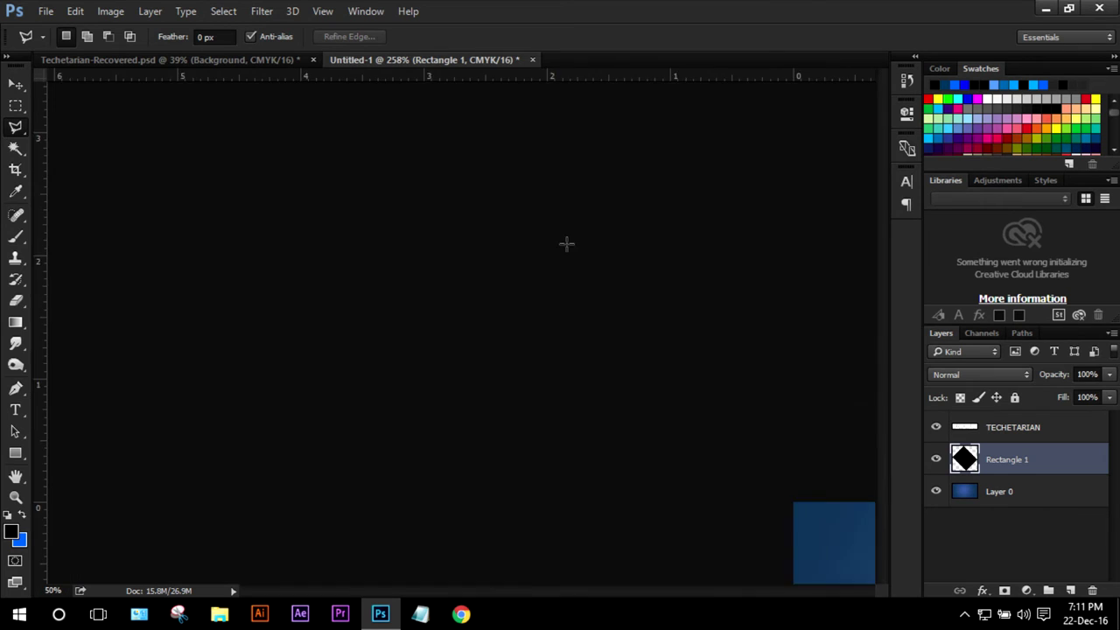
left_click(703, 293)
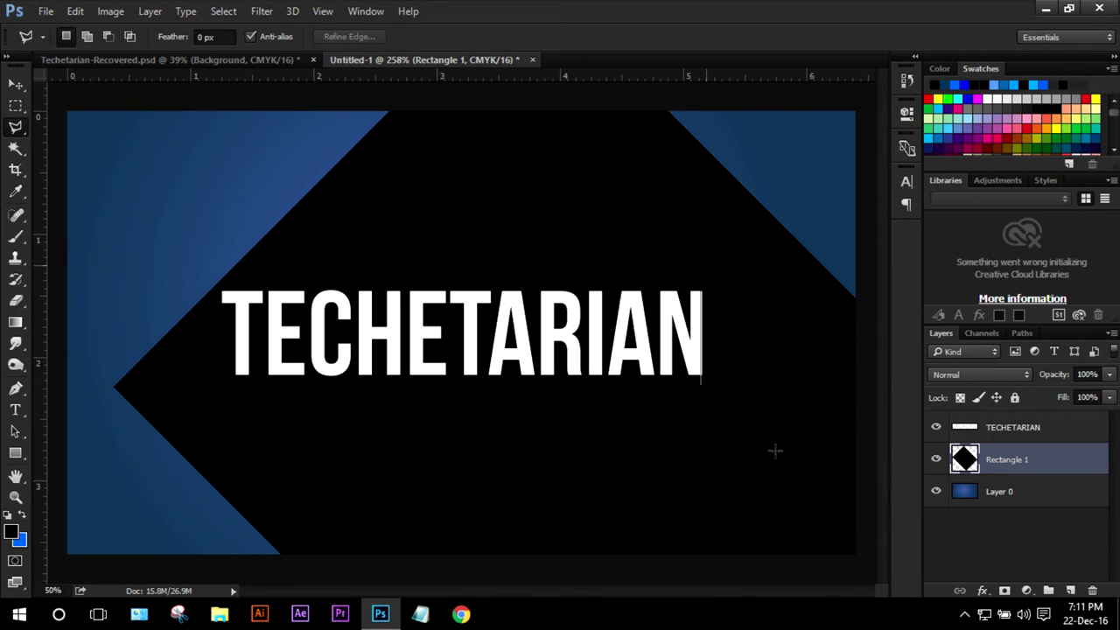
left_click(860, 448)
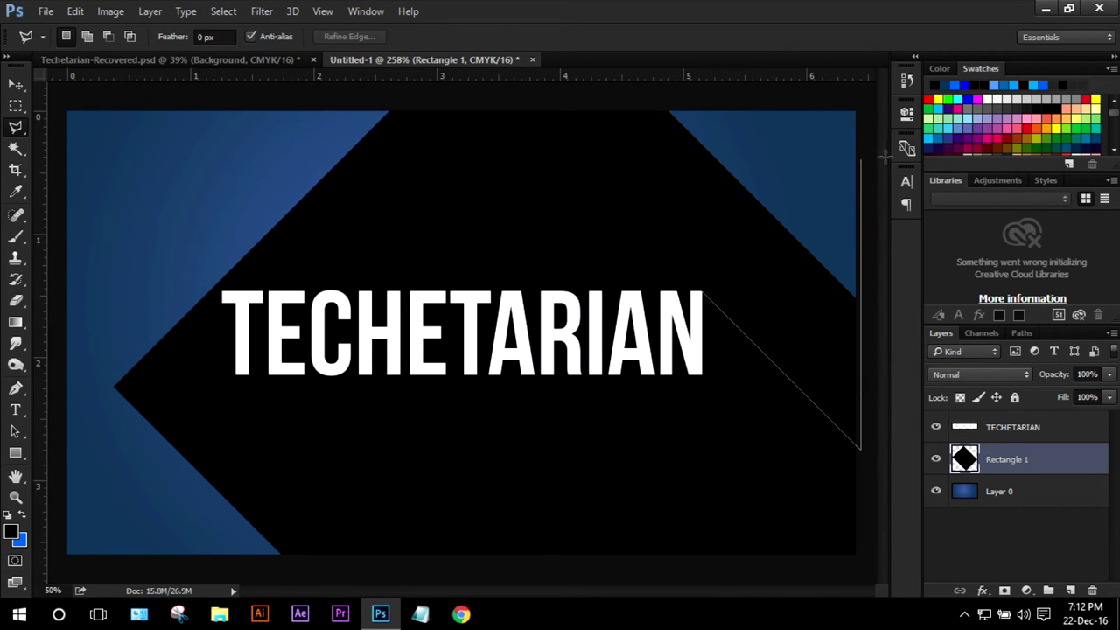
left_click(861, 105)
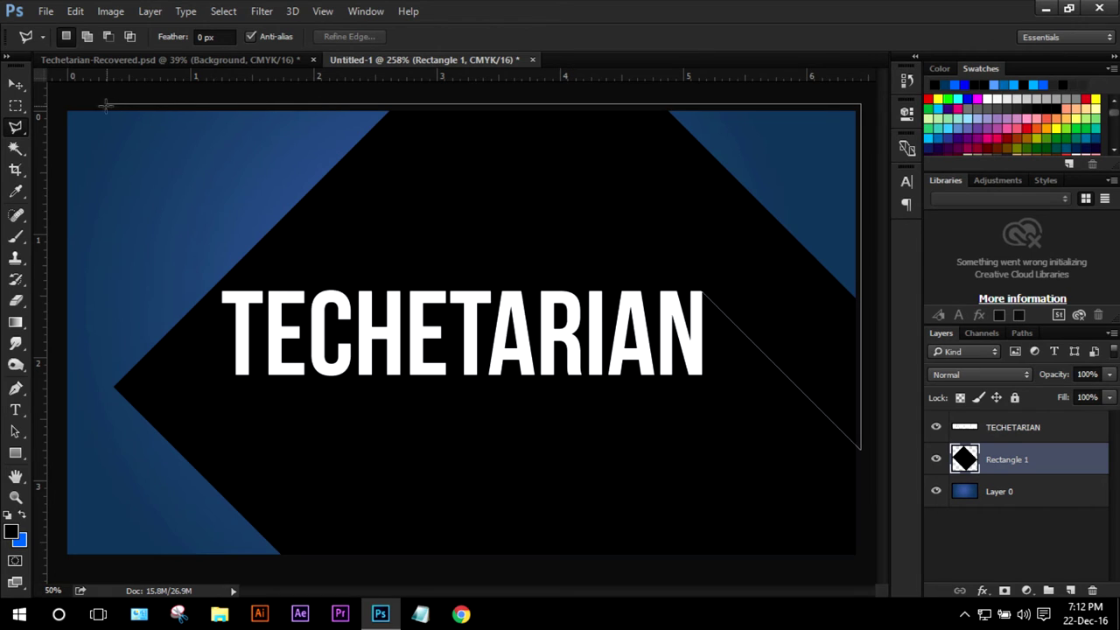
left_click(65, 105)
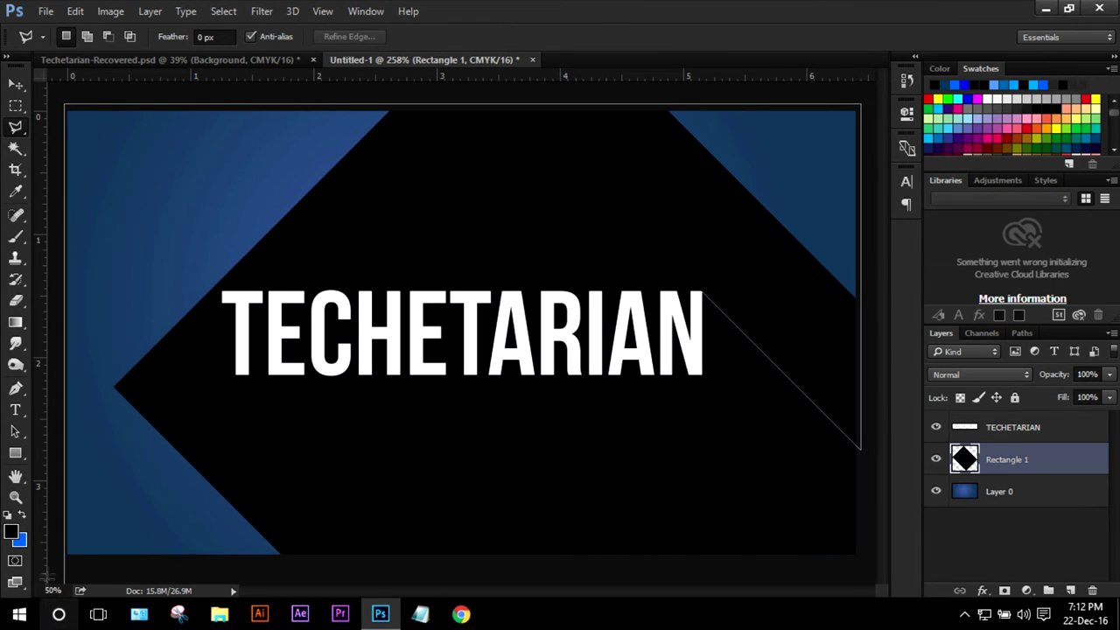
left_click(66, 560)
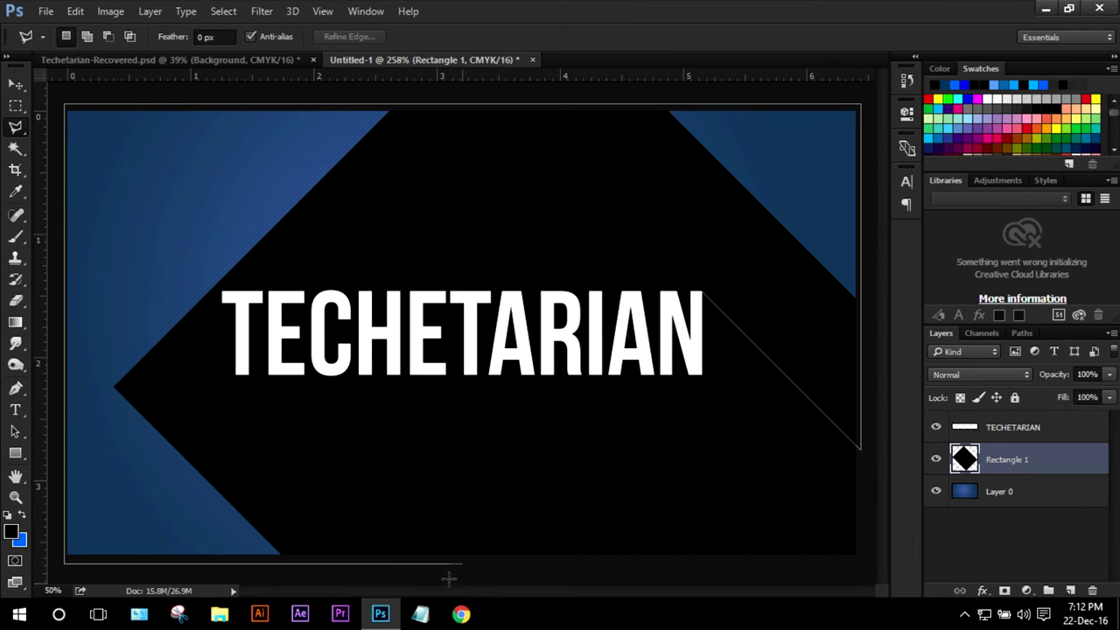
Add the bottom point below the canvas edge where the shadow diagonal begins toward the T.
left_click(418, 563)
left_click(238, 383)
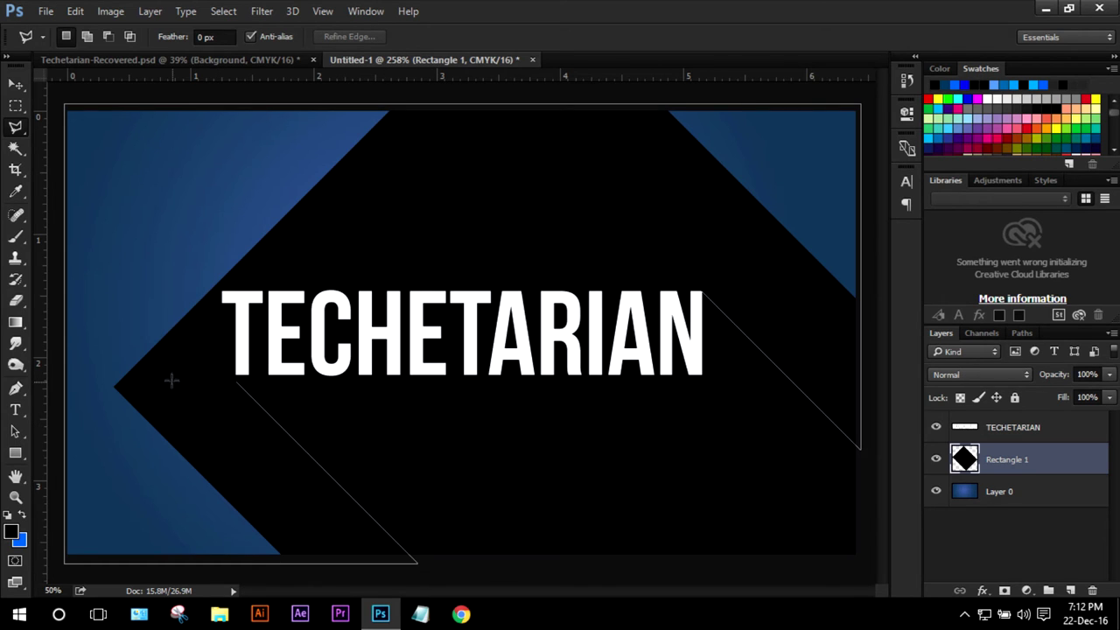
key("BackSpace")
key("BackSpace")
left_click(422, 563)
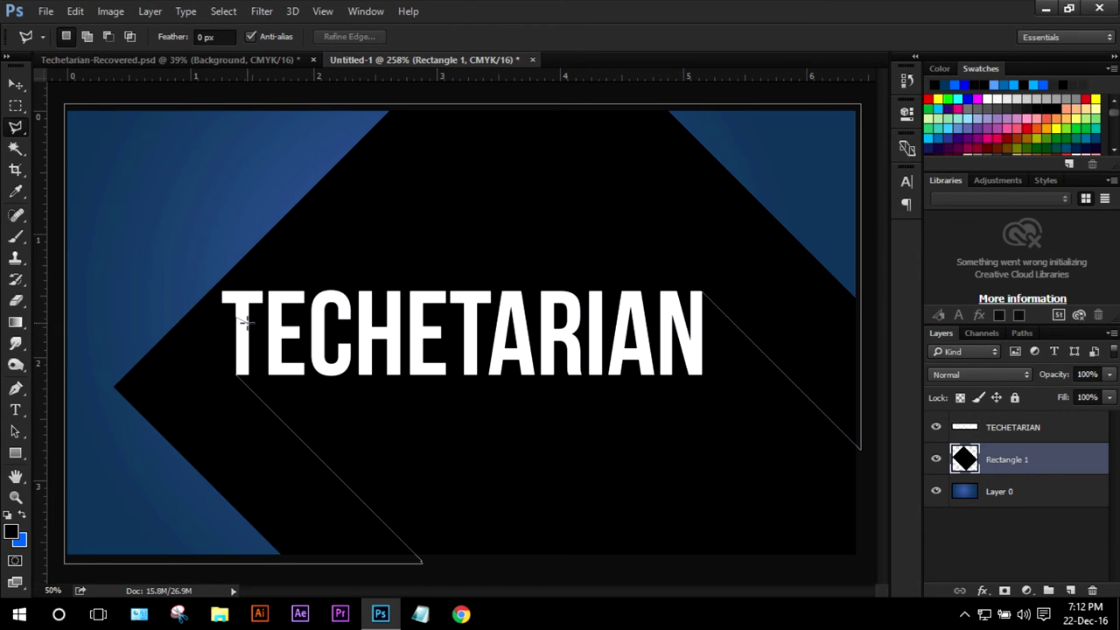
Zoom in and add lasso points up the T's stem to where the diagonal meets it.
scroll(248, 322, "up", 2)
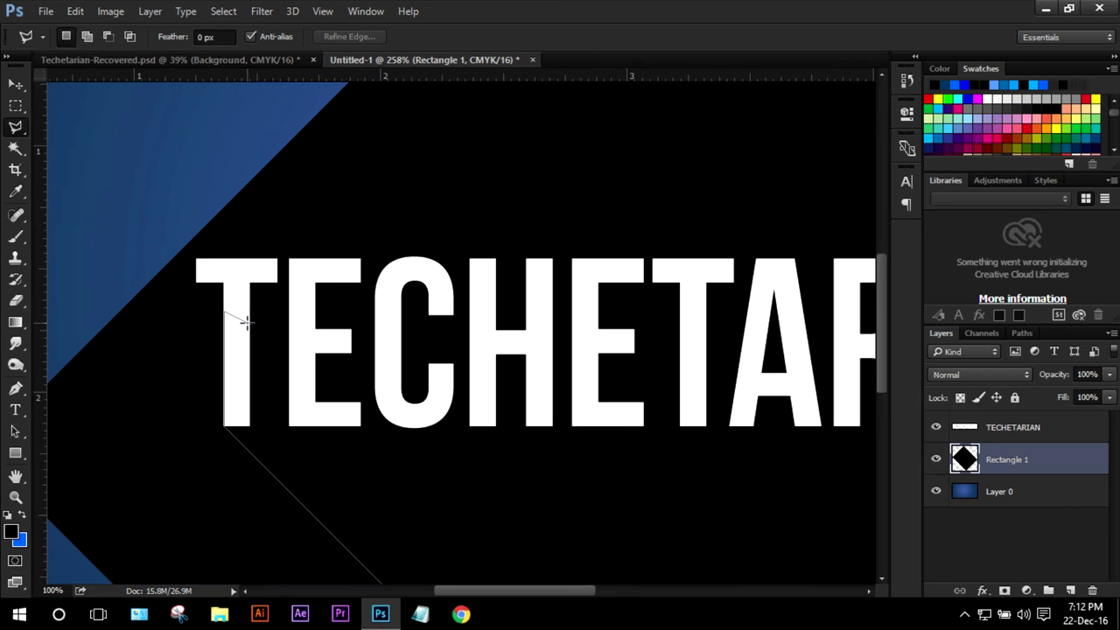
scroll(247, 322, "up", 1)
left_click(201, 186)
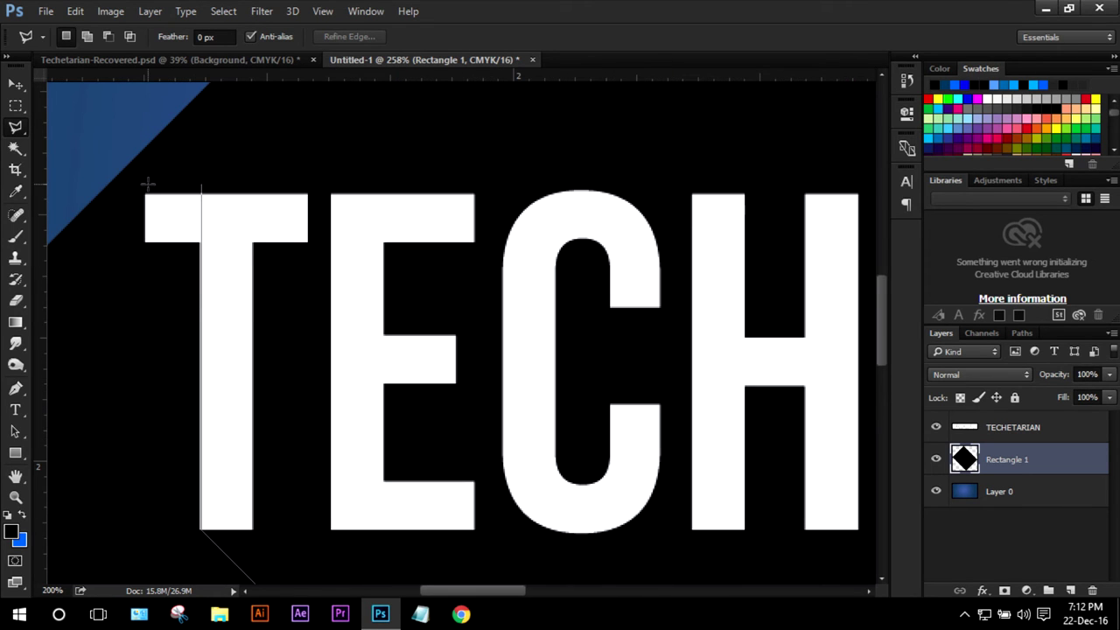
key("BackSpace")
left_click(199, 294)
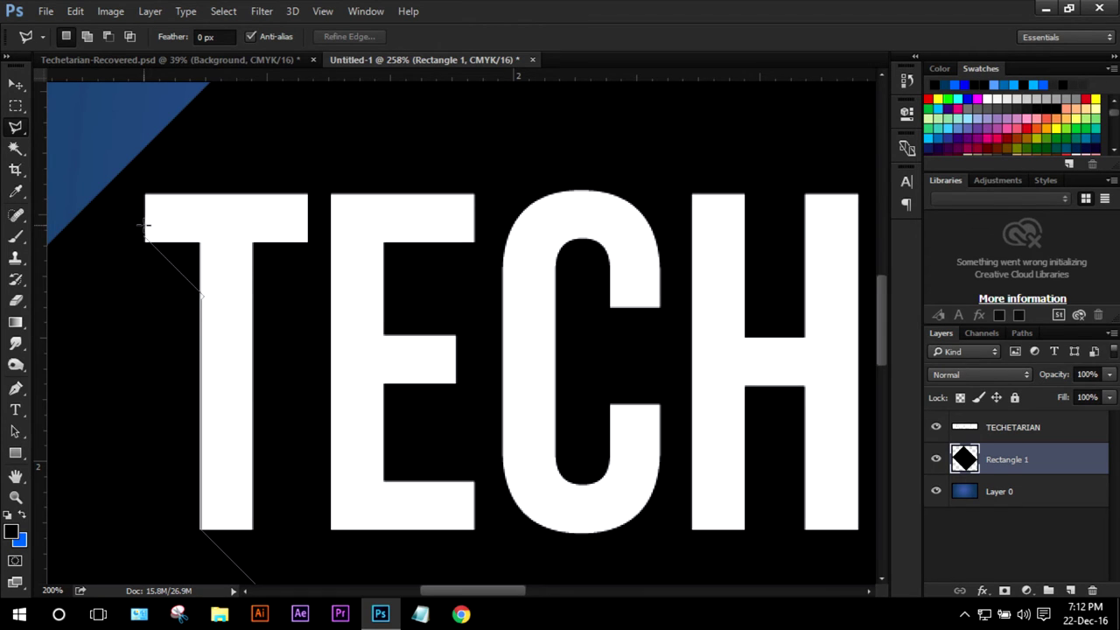
left_click(202, 301)
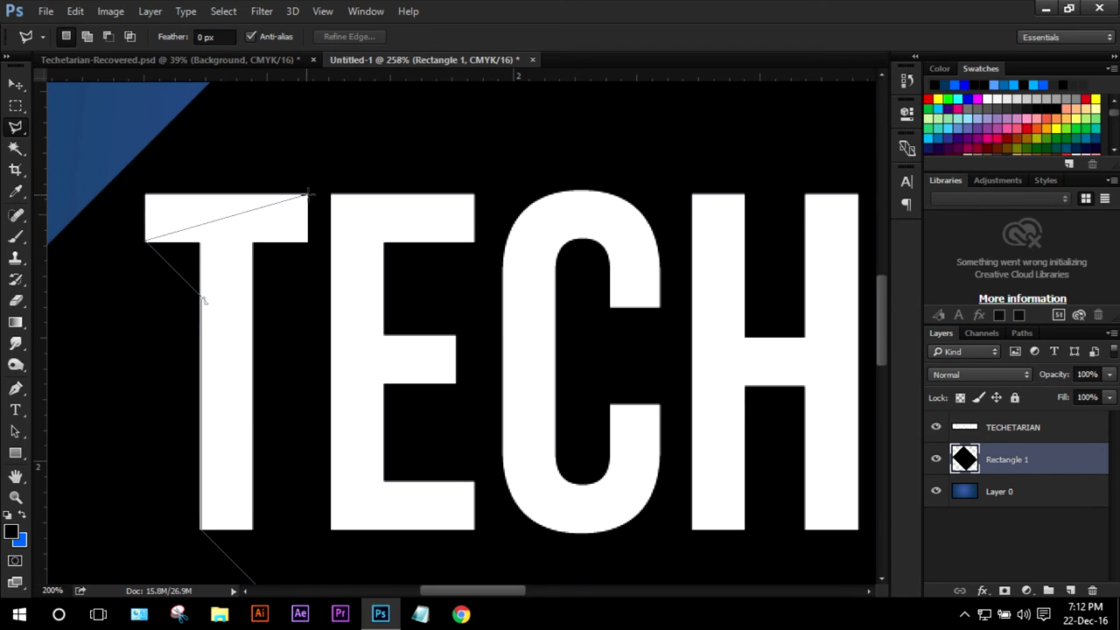
Continue the lasso along the T and E tops and their diagonal notches to the C.
left_click(308, 195)
left_click(373, 259)
left_click(373, 197)
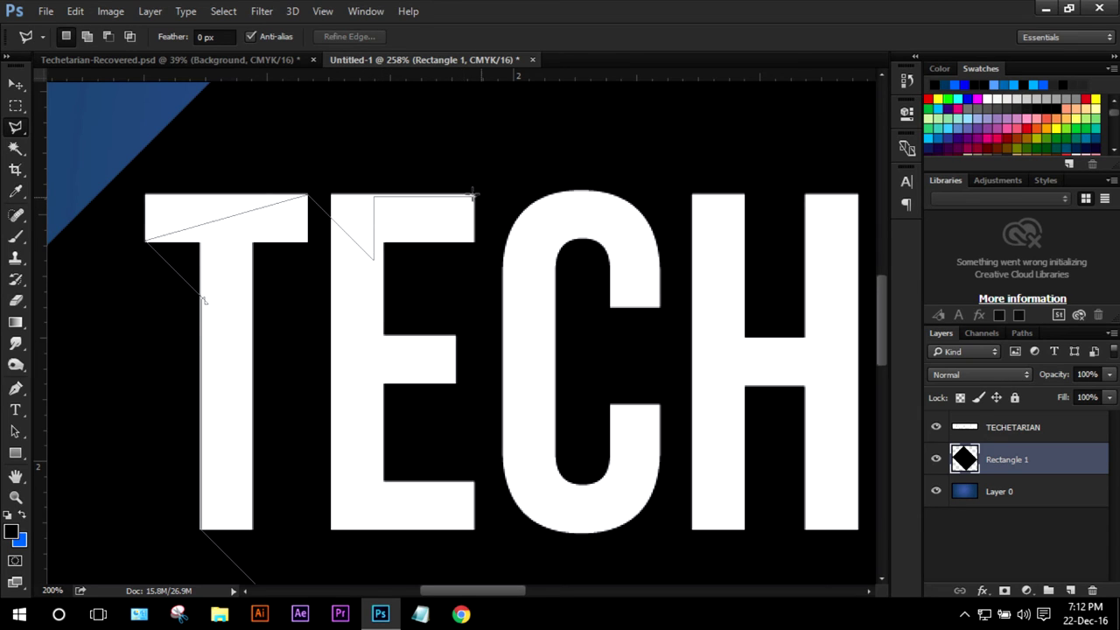
left_click(474, 196)
left_click(523, 247)
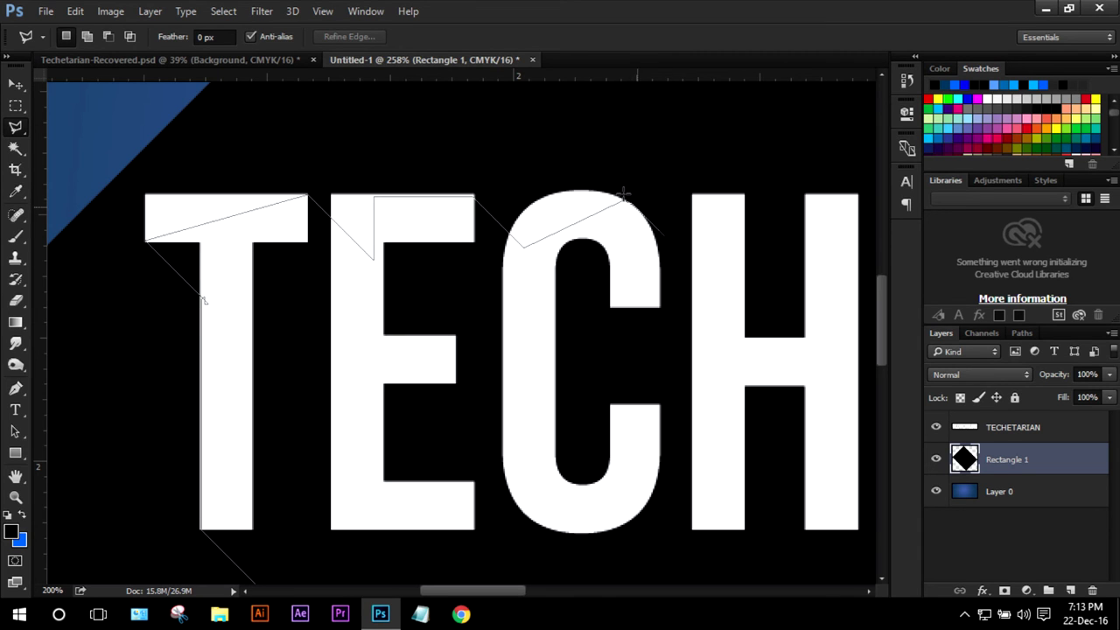
Extend the lasso outline along the tops of the H, E and T.
left_click(819, 268)
left_click(855, 194)
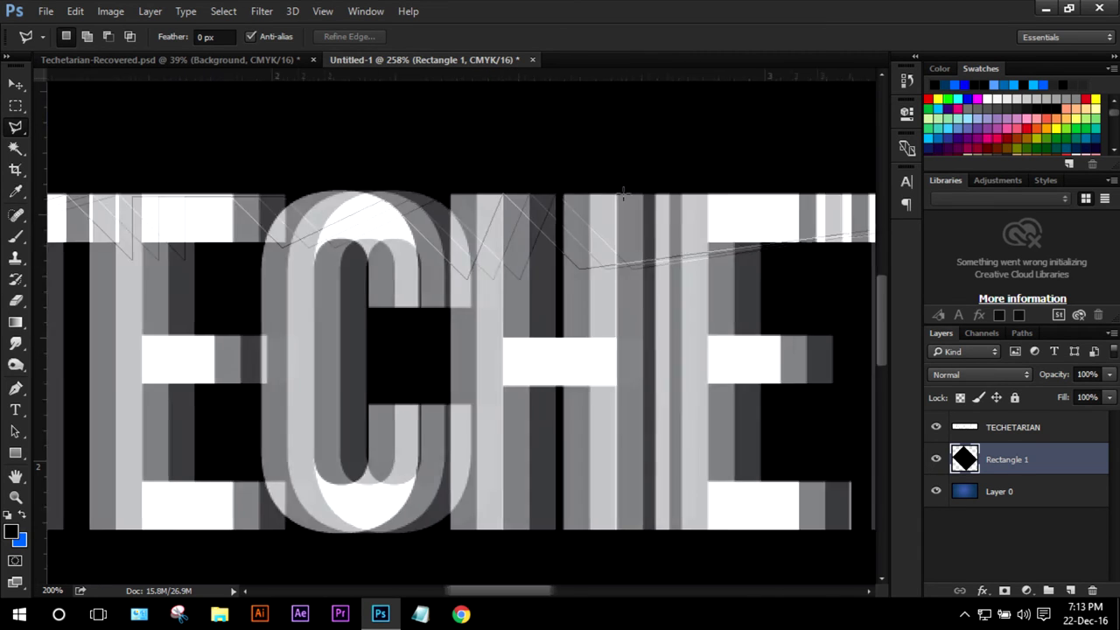
left_click(616, 254)
left_click(663, 197)
left_click(731, 194)
left_click(769, 235)
left_click_drag(769, 235, 191, 234)
left_click(332, 194)
Continue the outline along the A and R tops and the I's top and notch.
left_click(391, 253)
left_click(455, 194)
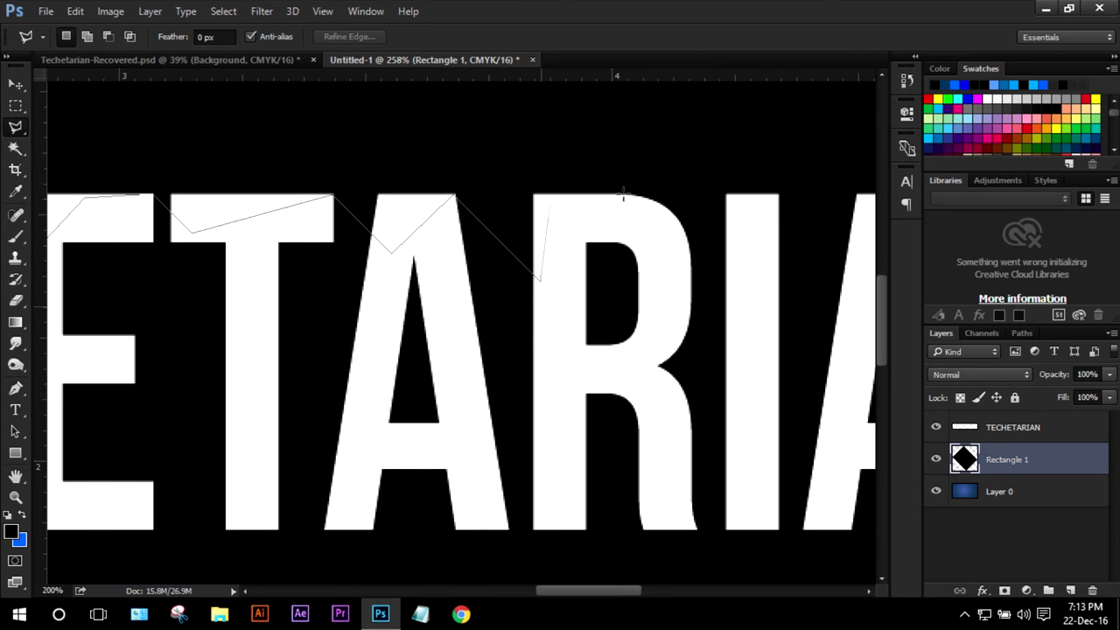
left_click(539, 280)
left_click(549, 200)
scroll(623, 194, "right", 4)
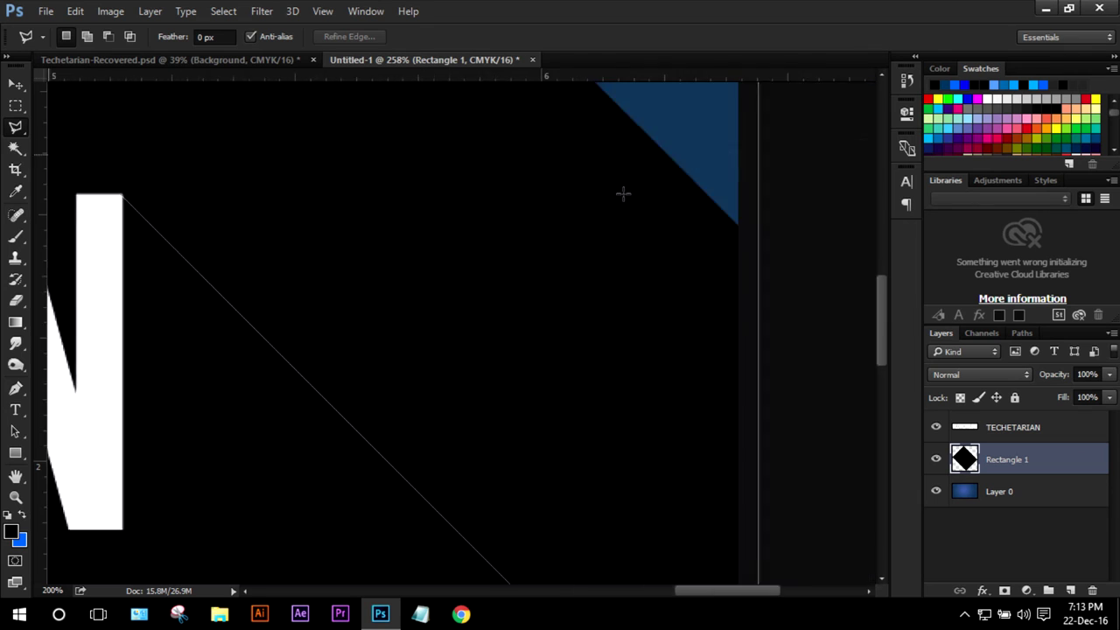
left_click(416, 194)
left_click(491, 267)
Trace the last A and the N's inner corner, close the selection and fit the image.
left_click(573, 194)
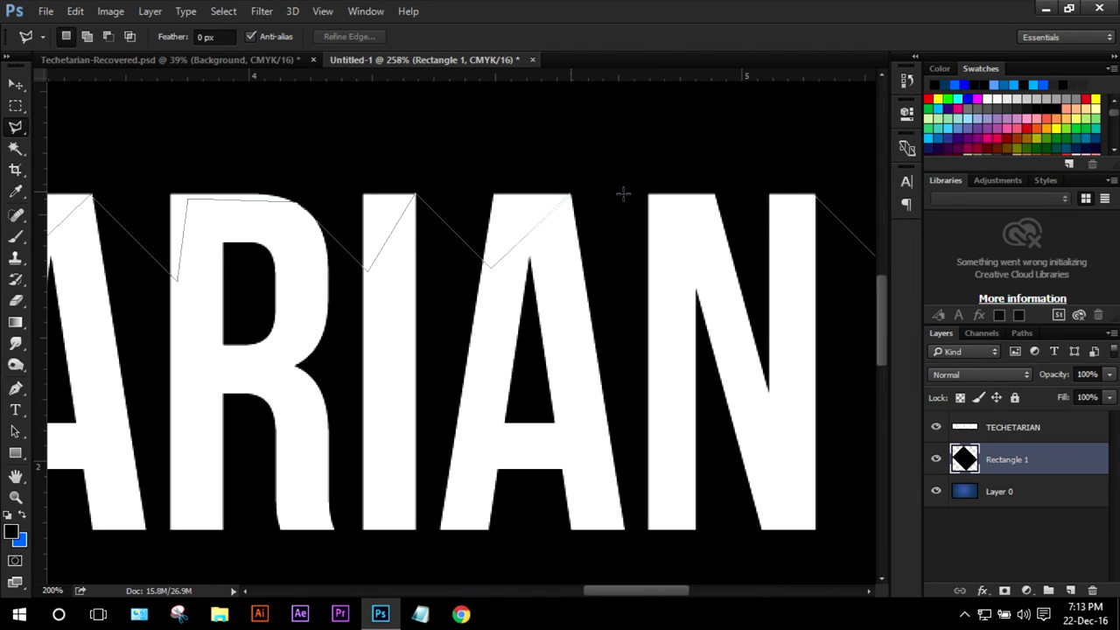
left_click(669, 293)
left_click(716, 194)
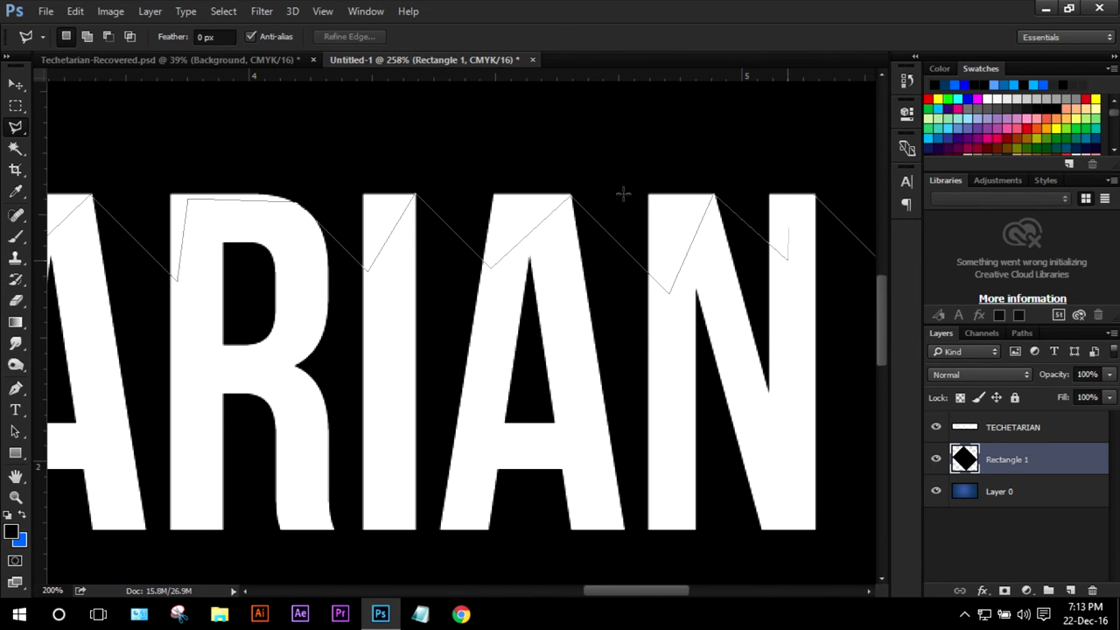
left_click(787, 260)
key("Return")
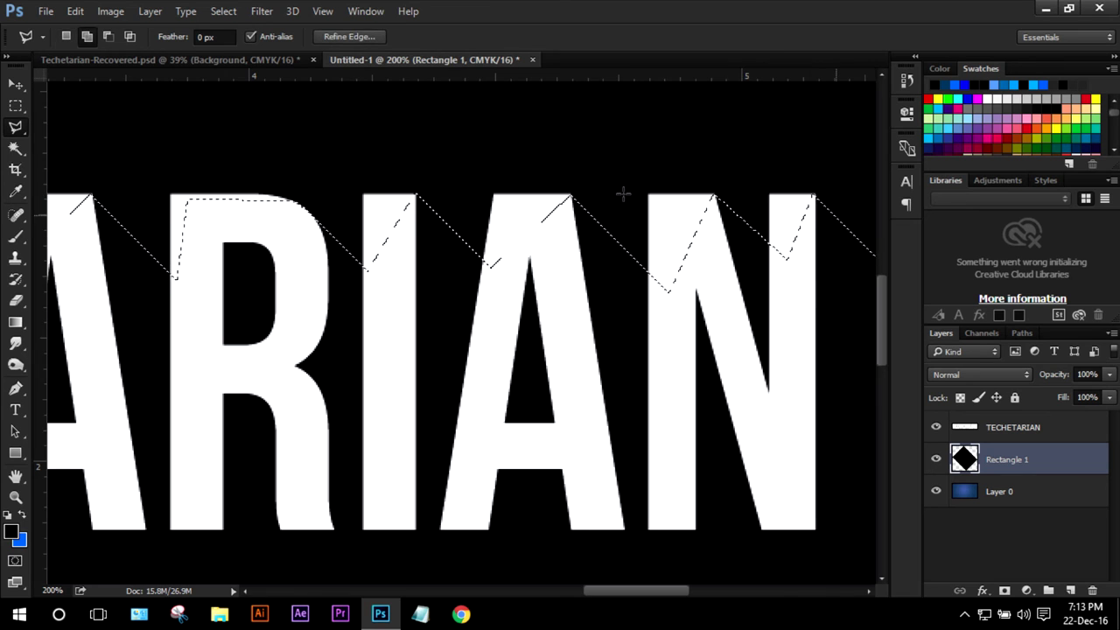
key("ctrl+0")
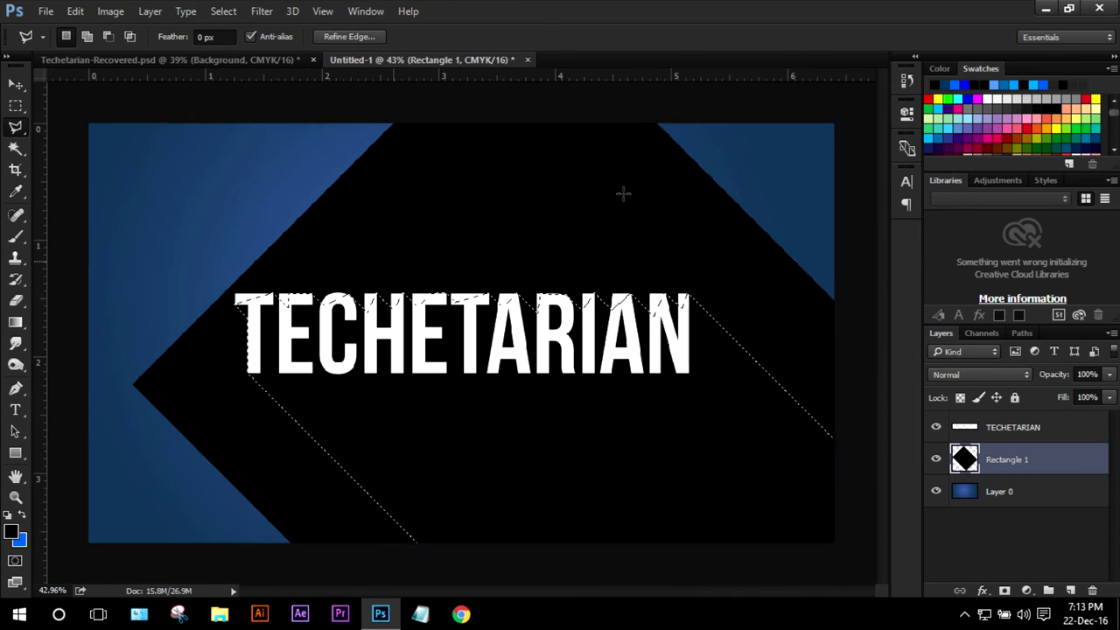
Delete the Rectangle 1 black outside the traced outline, then deselect.
scroll(623, 193, "down", 2)
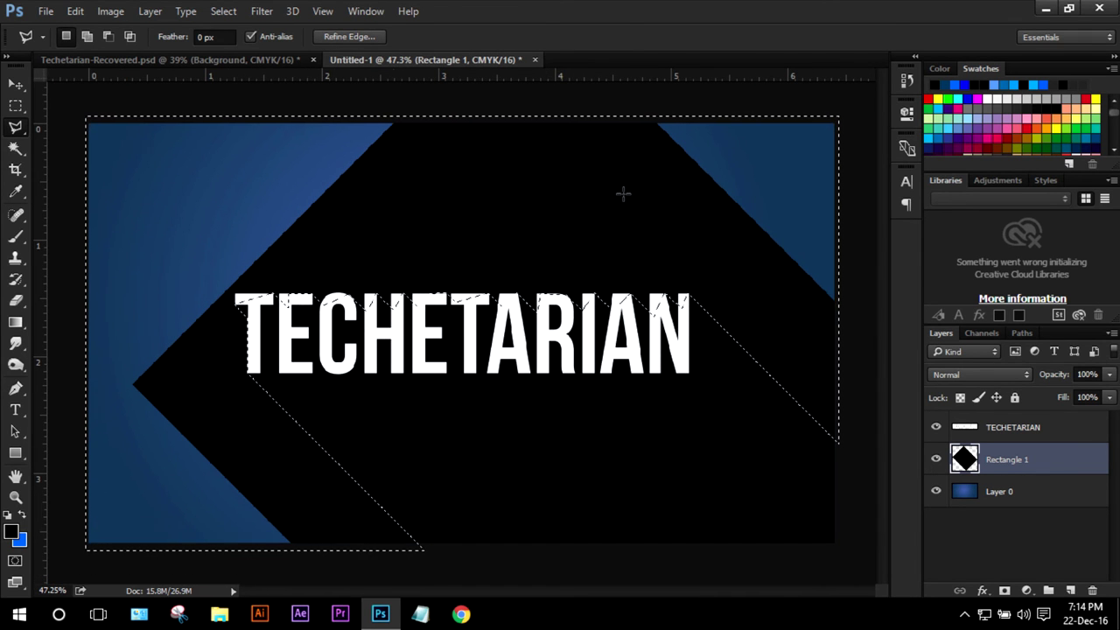
key("ctrl+d")
key("ctrl+z")
key("Delete")
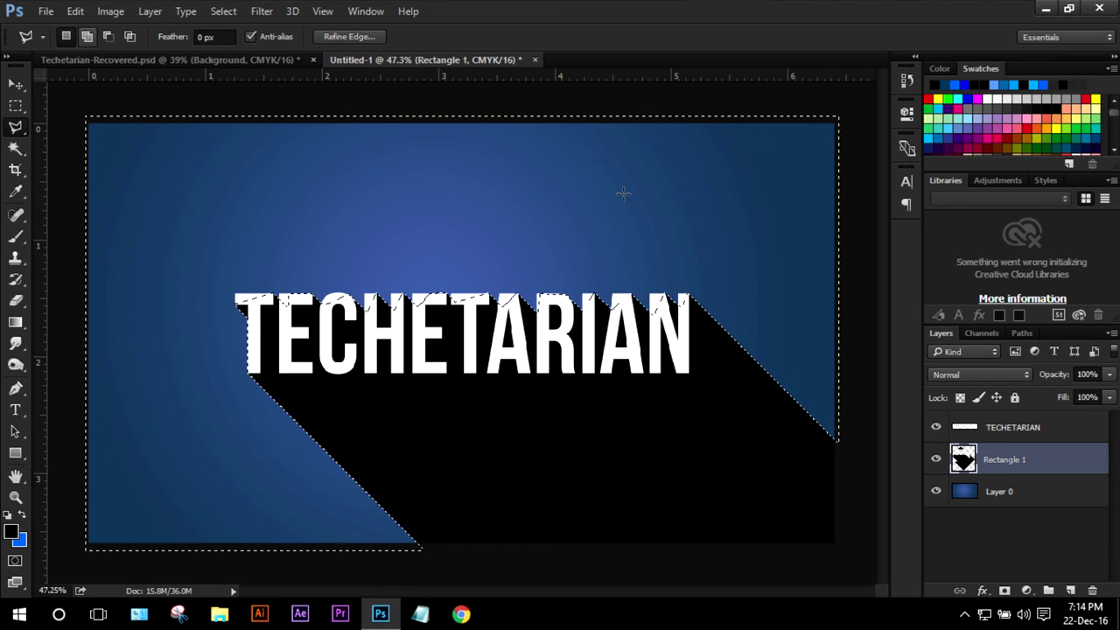
key("ctrl+d")
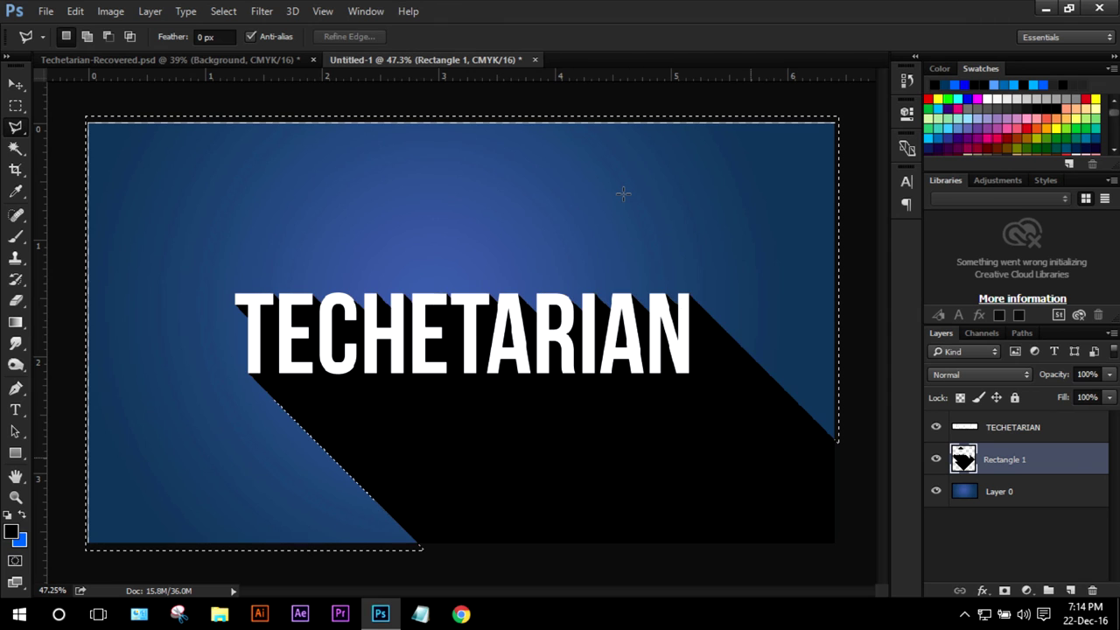
scroll(623, 193, "up", 2)
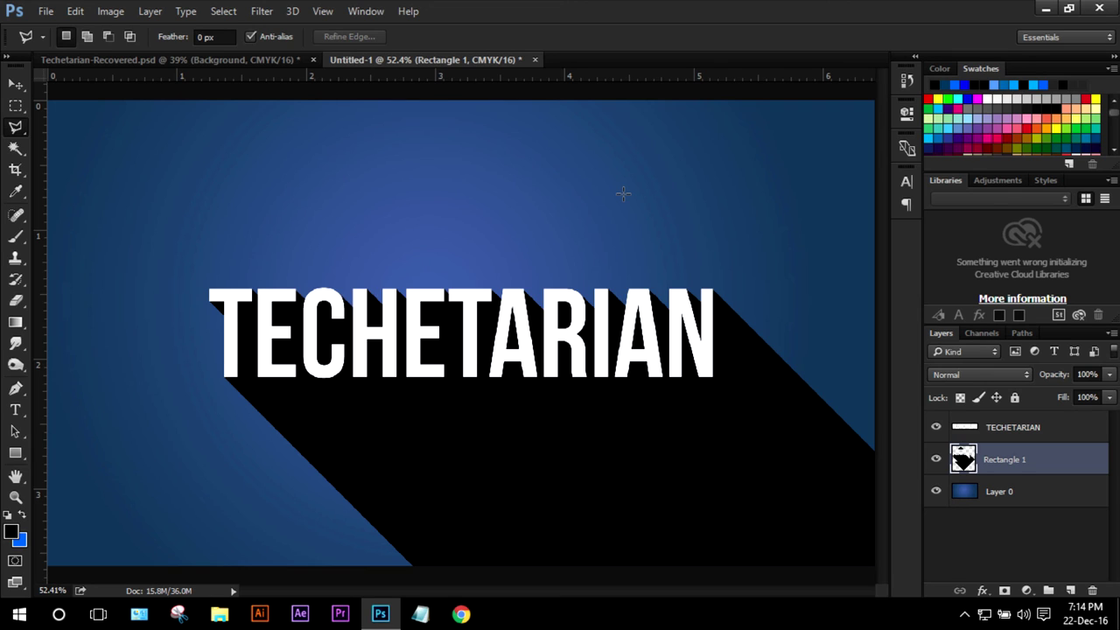
Set the Rectangle 1 shadow layer's opacity to 50%.
left_click(1086, 373)
type("50")
key("Return")
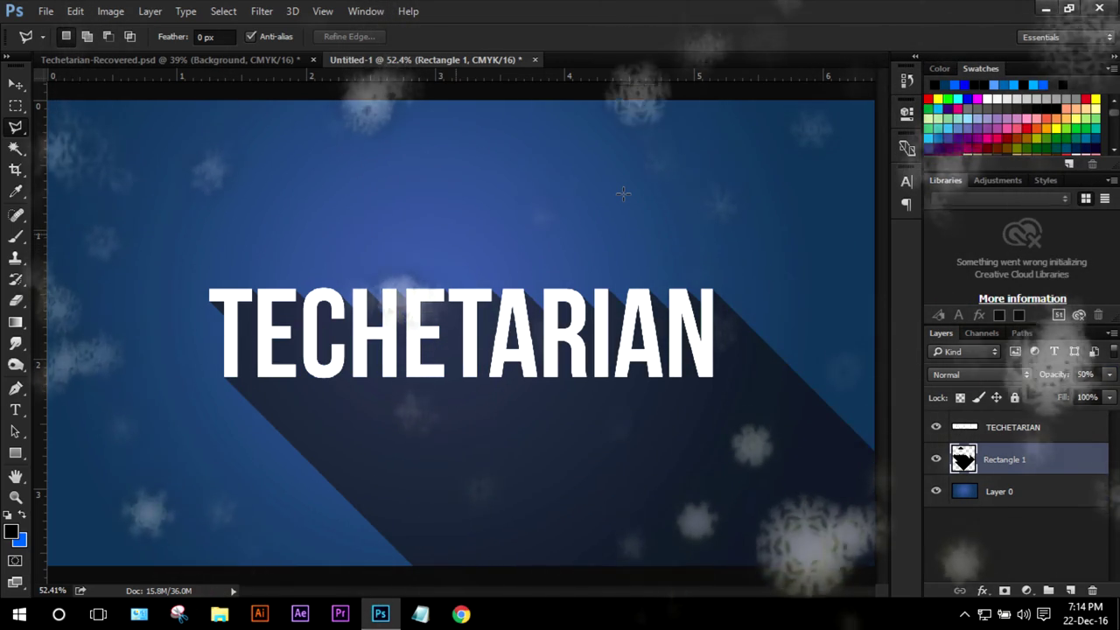
scroll(623, 193, "down", 2)
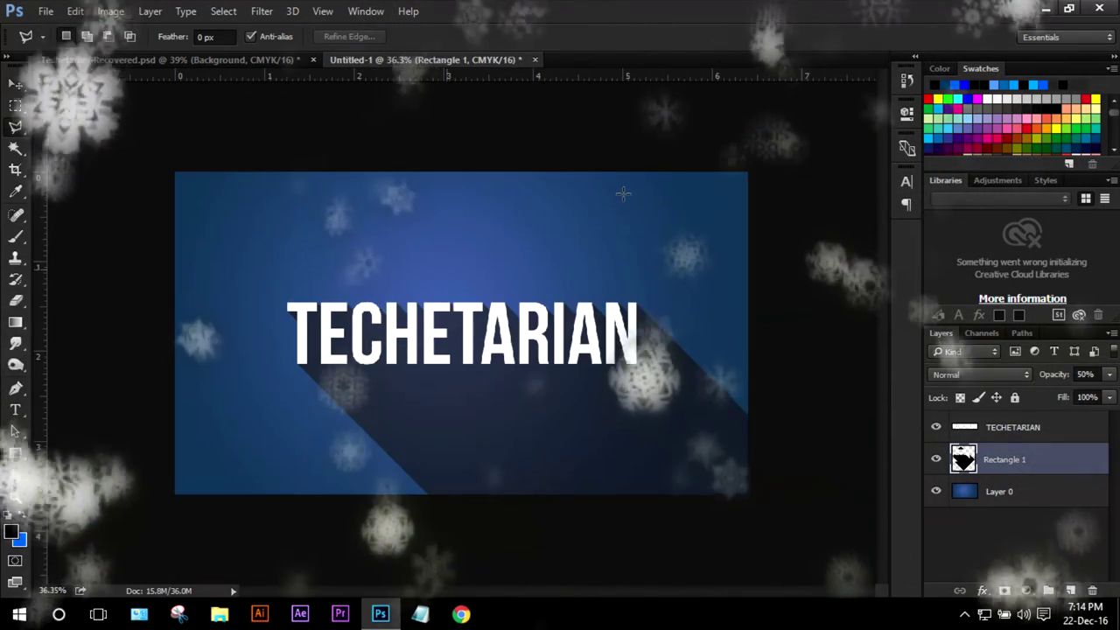